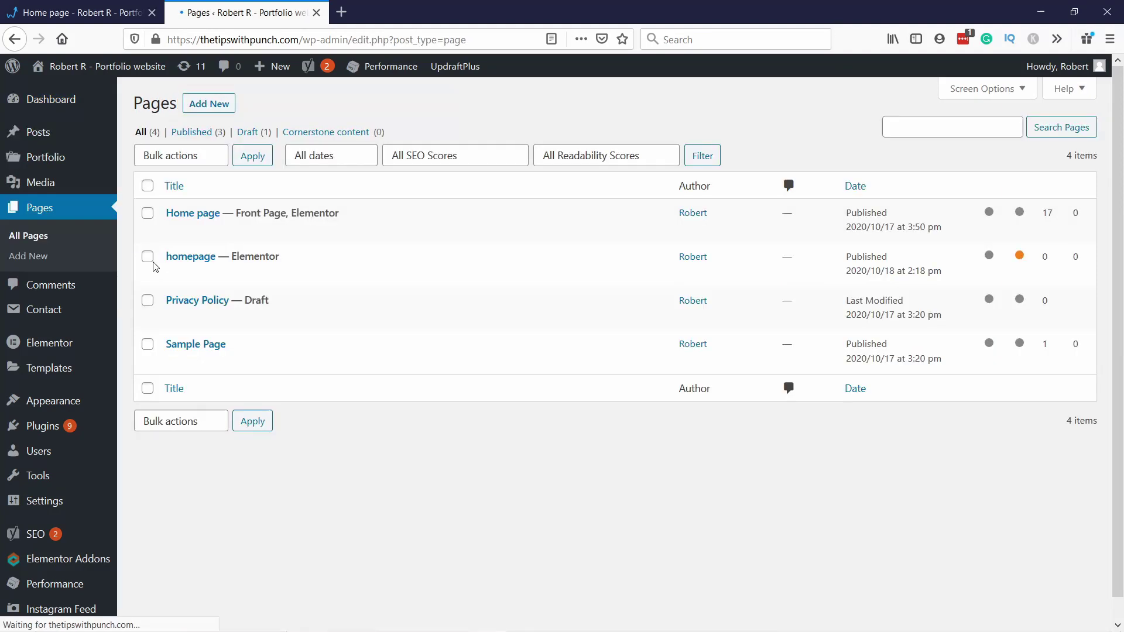
Open the 'test' page from the WordPress page list in the Elementor editor
{"action": "mouse_move", "coordinate": [176, 238]}
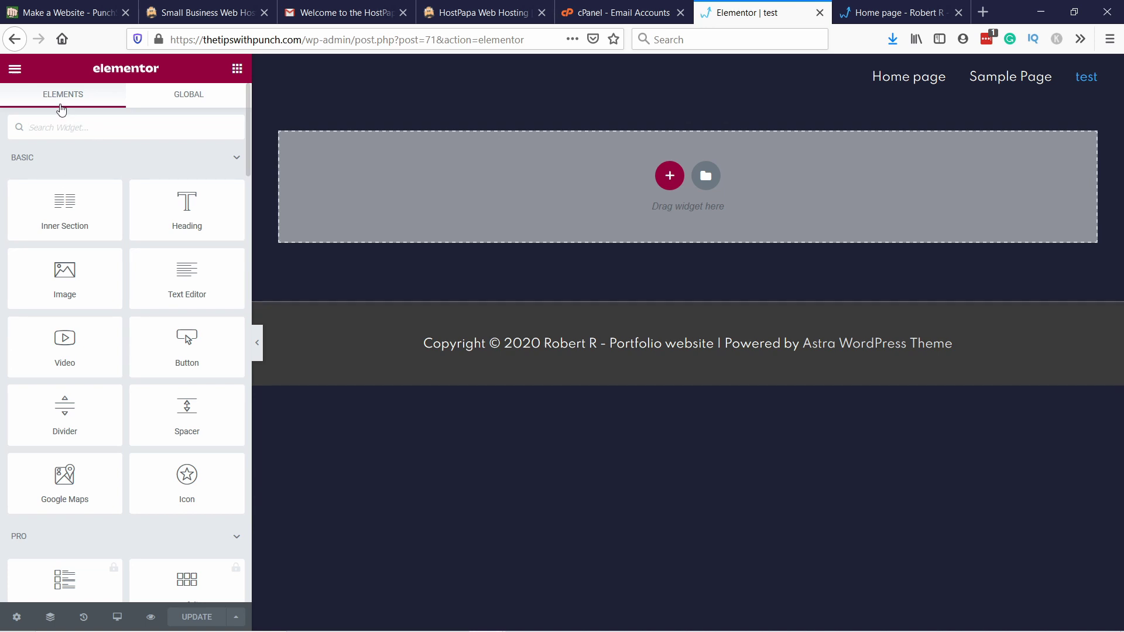
{"action": "left_click", "coordinate": [15, 72]}
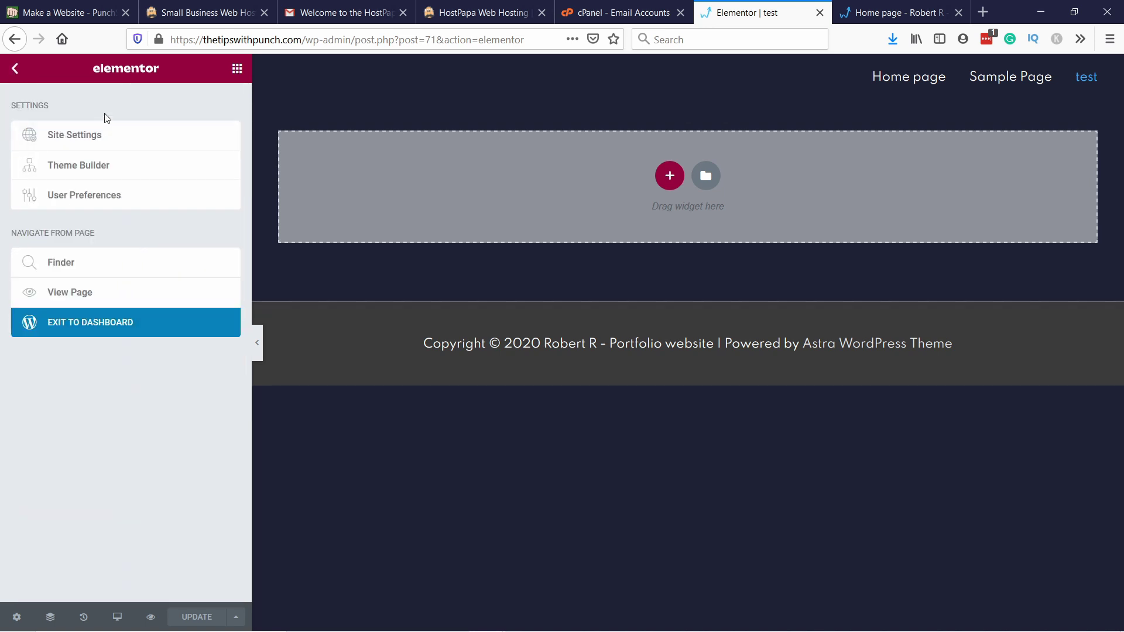
{"action": "left_click", "coordinate": [83, 134]}
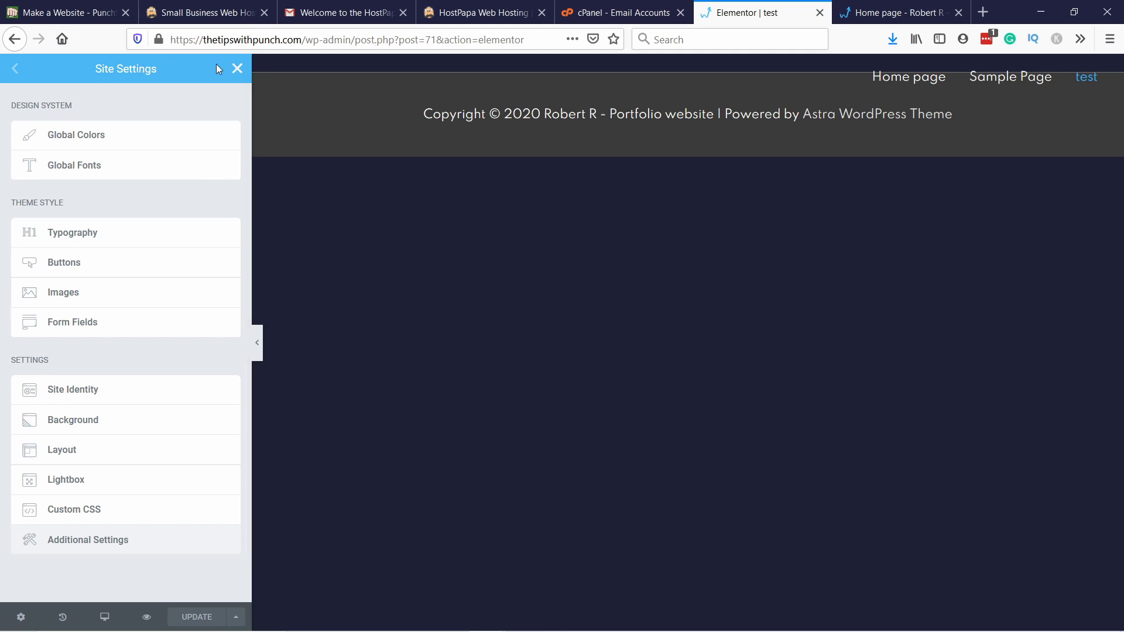
{"action": "left_click", "coordinate": [237, 69]}
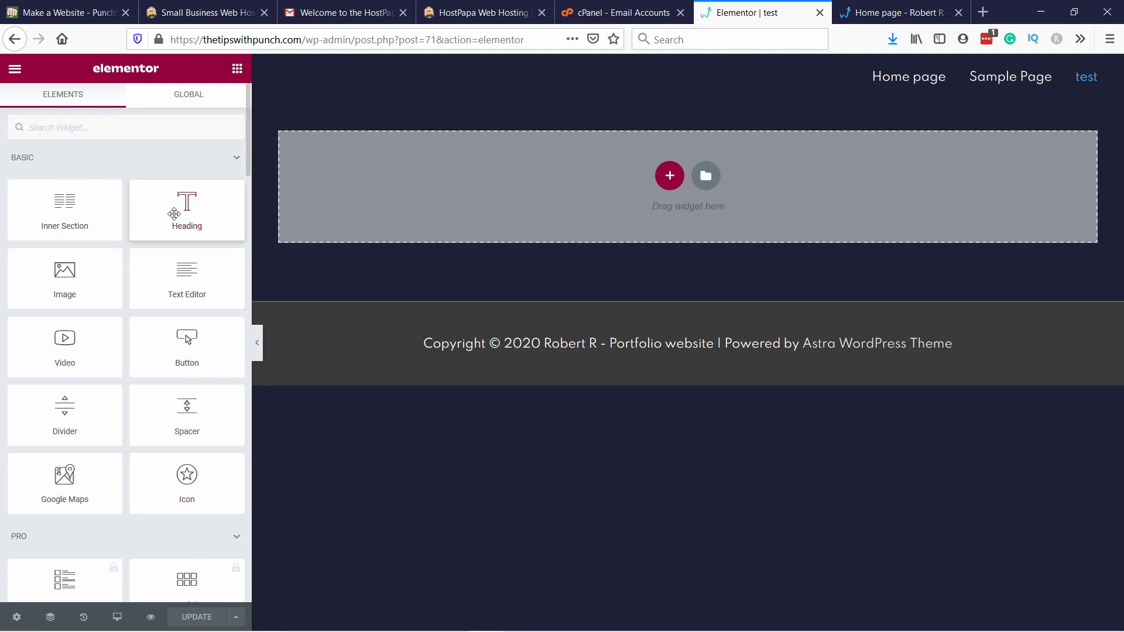
Try a Heading in the empty section, undo it, and drag in another widget
{"action": "left_click_drag", "start_coordinate": [184, 211], "coordinate": [538, 180]}
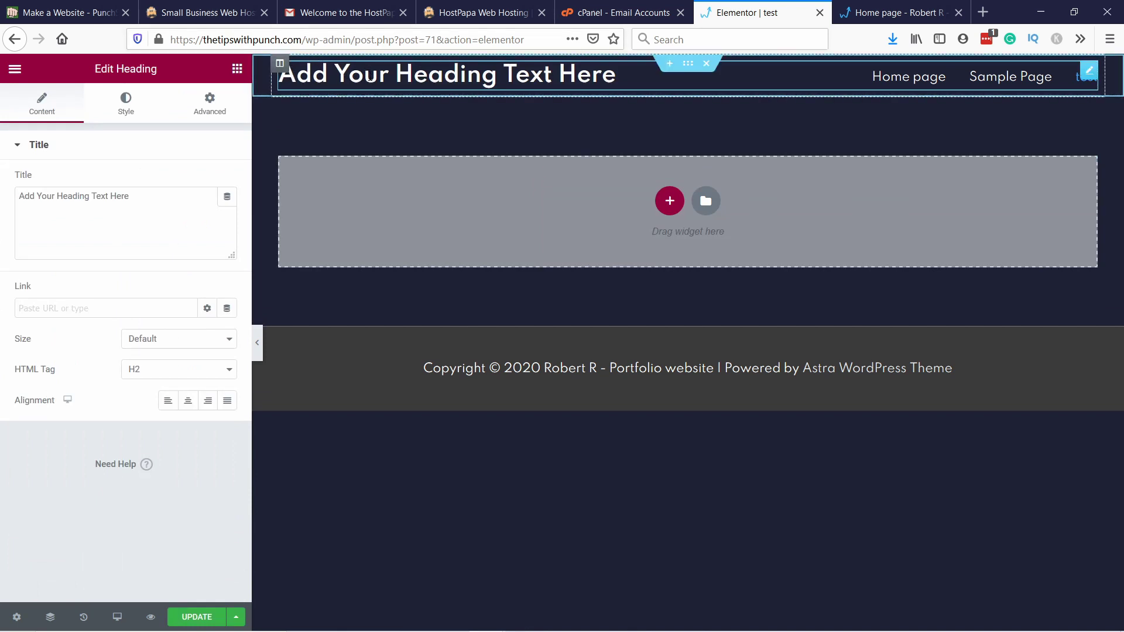
{"action": "key", "text": "ctrl+z"}
{"action": "left_click_drag", "start_coordinate": [65, 278], "coordinate": [482, 181]}
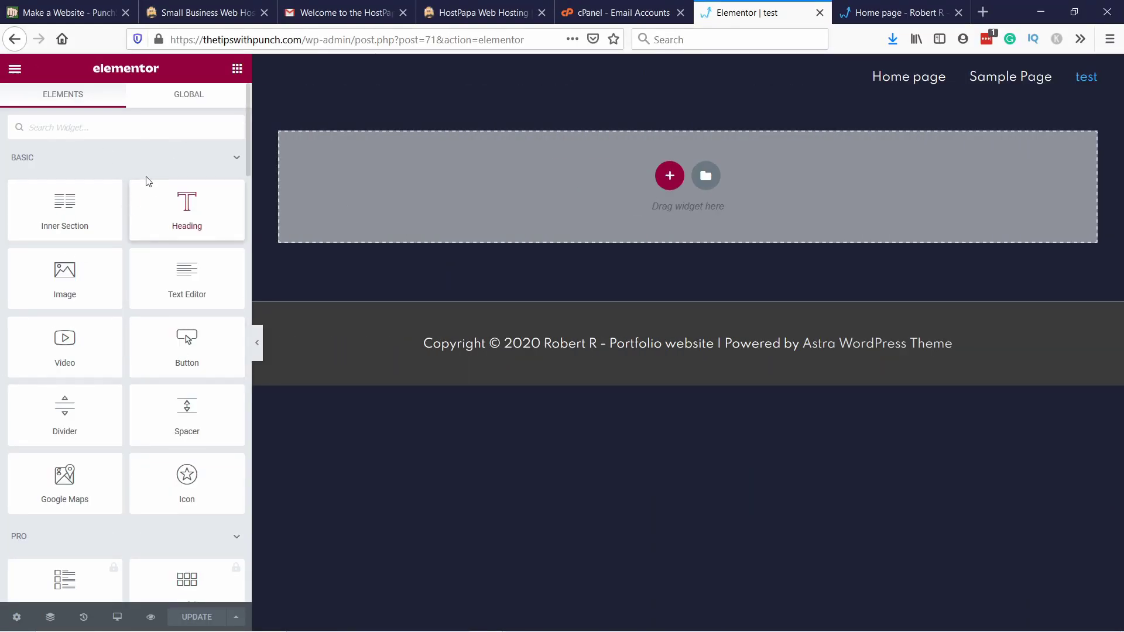
Collapse the PRO widgets group in the Elements panel so General follows Basic
{"action": "scroll", "coordinate": [164, 193], "scroll_direction": "down", "scroll_amount": 3}
{"action": "scroll", "coordinate": [78, 190], "scroll_direction": "up", "scroll_amount": 3}
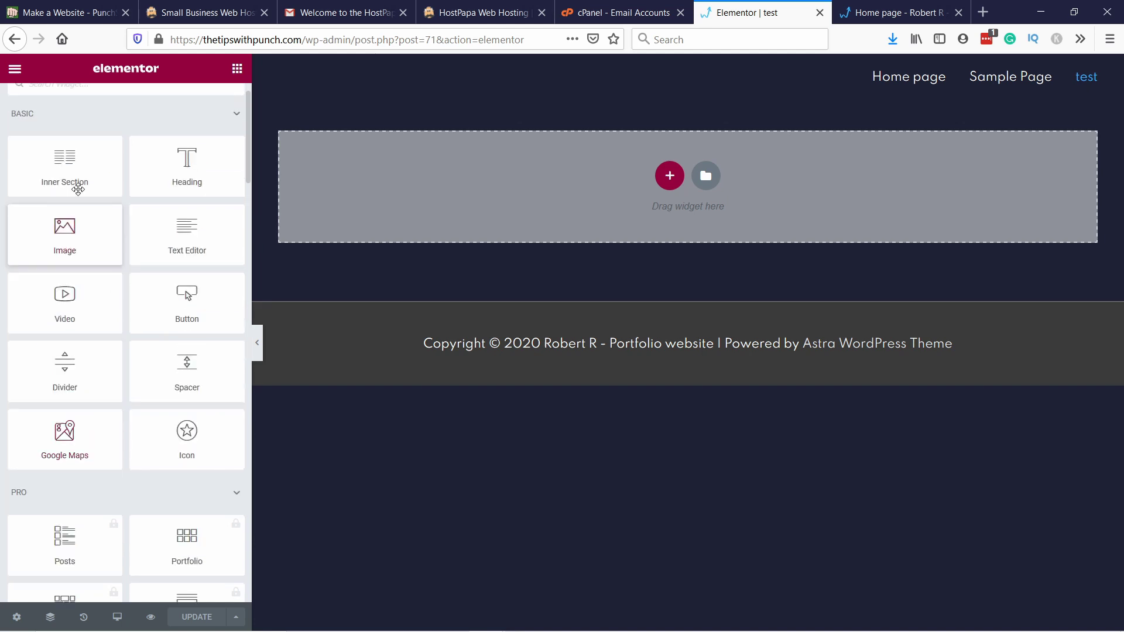
{"action": "scroll", "coordinate": [61, 118], "scroll_direction": "down", "scroll_amount": 2}
{"action": "scroll", "coordinate": [70, 376], "scroll_direction": "down", "scroll_amount": 2}
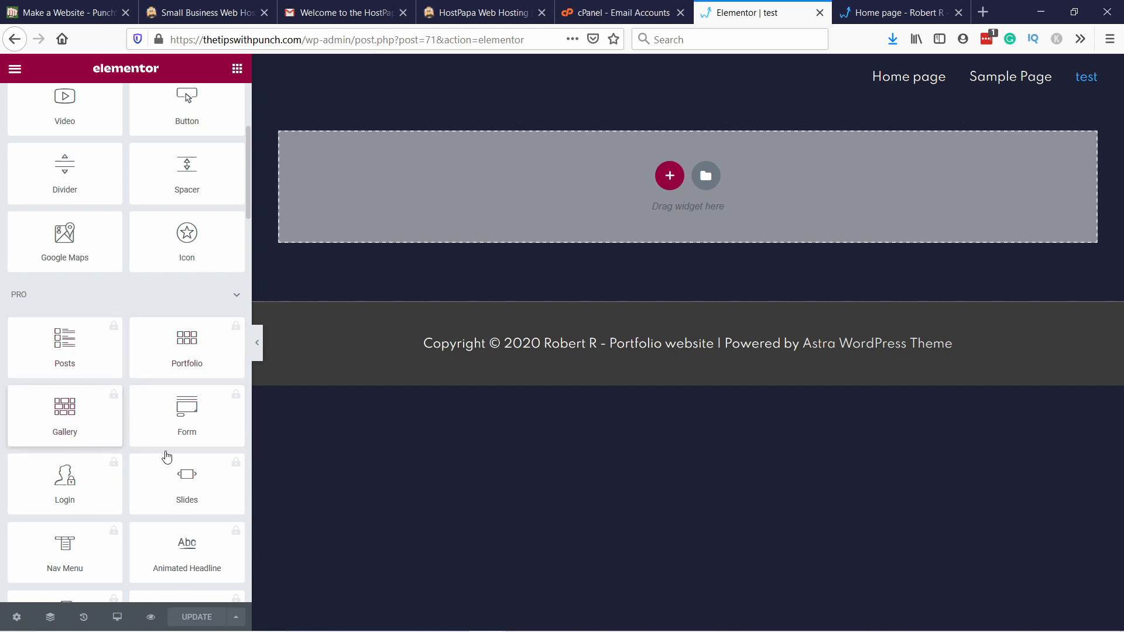
{"action": "left_click", "coordinate": [113, 291]}
{"action": "scroll", "coordinate": [70, 275], "scroll_direction": "down", "scroll_amount": 1}
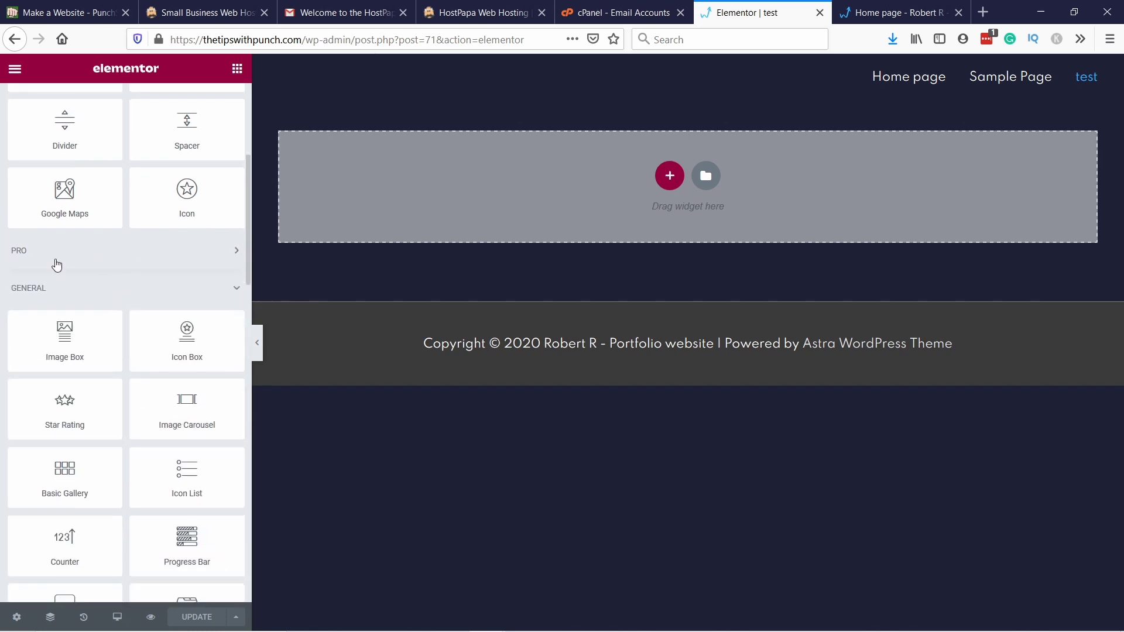
{"action": "scroll", "coordinate": [70, 328], "scroll_direction": "down", "scroll_amount": 5}
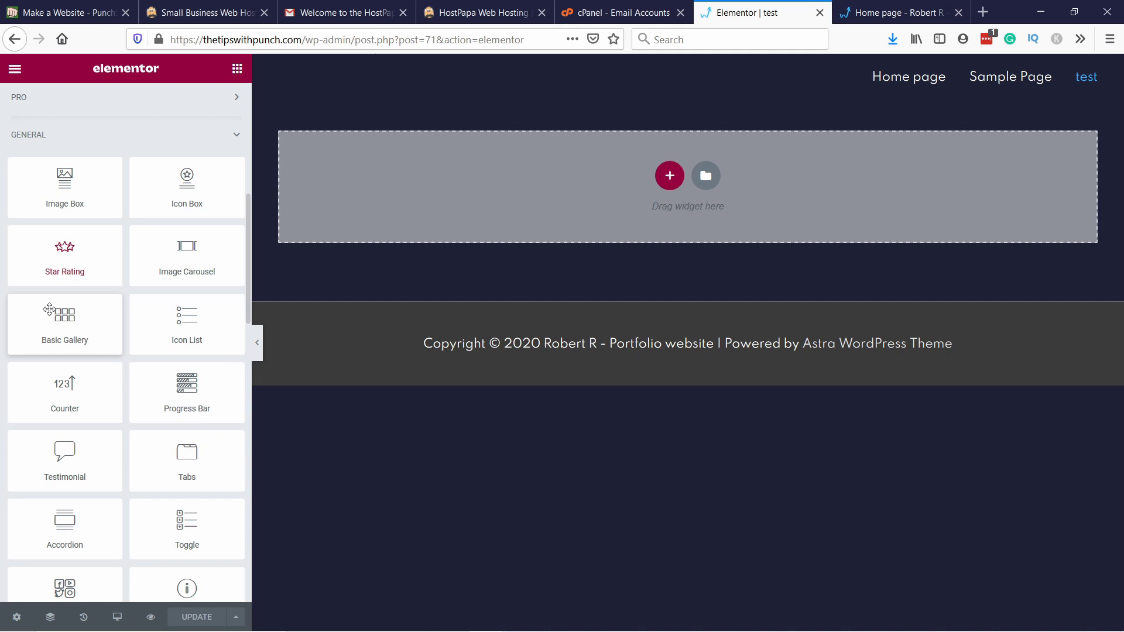
{"action": "scroll", "coordinate": [110, 464], "scroll_direction": "up", "scroll_amount": 10}
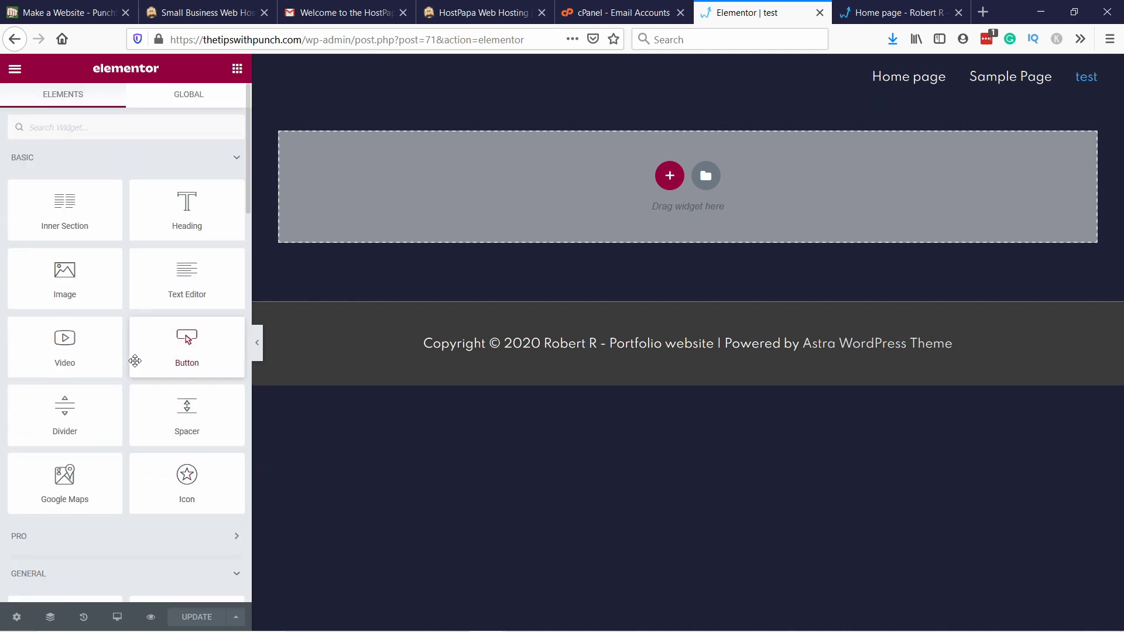
{"action": "scroll", "coordinate": [135, 361], "scroll_direction": "down", "scroll_amount": 10}
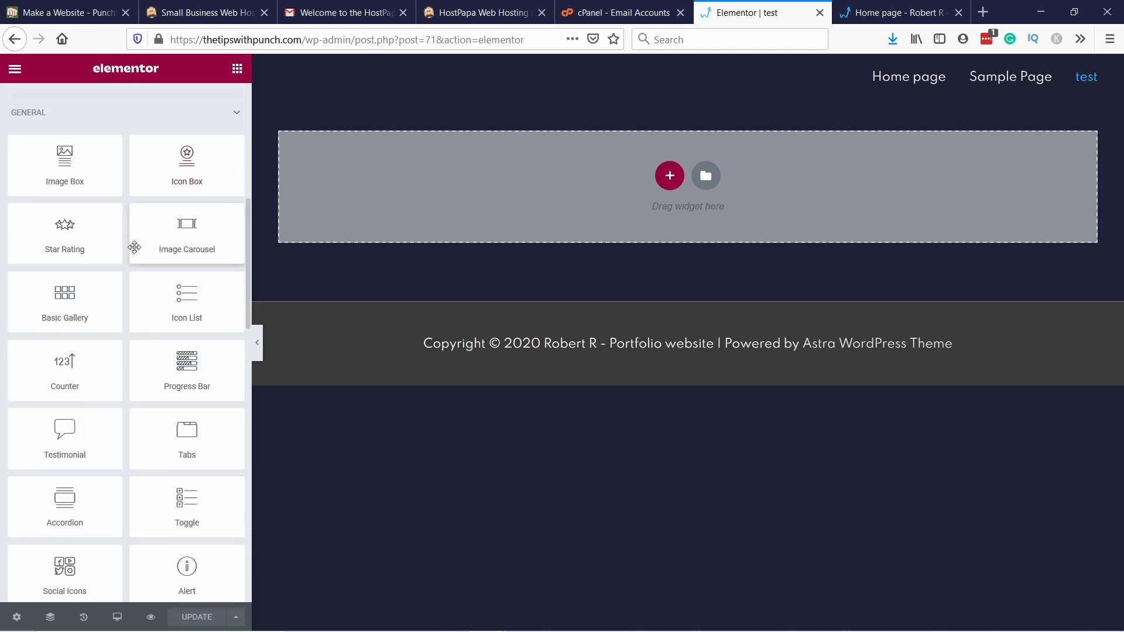
{"action": "scroll", "coordinate": [76, 240], "scroll_direction": "up", "scroll_amount": 2}
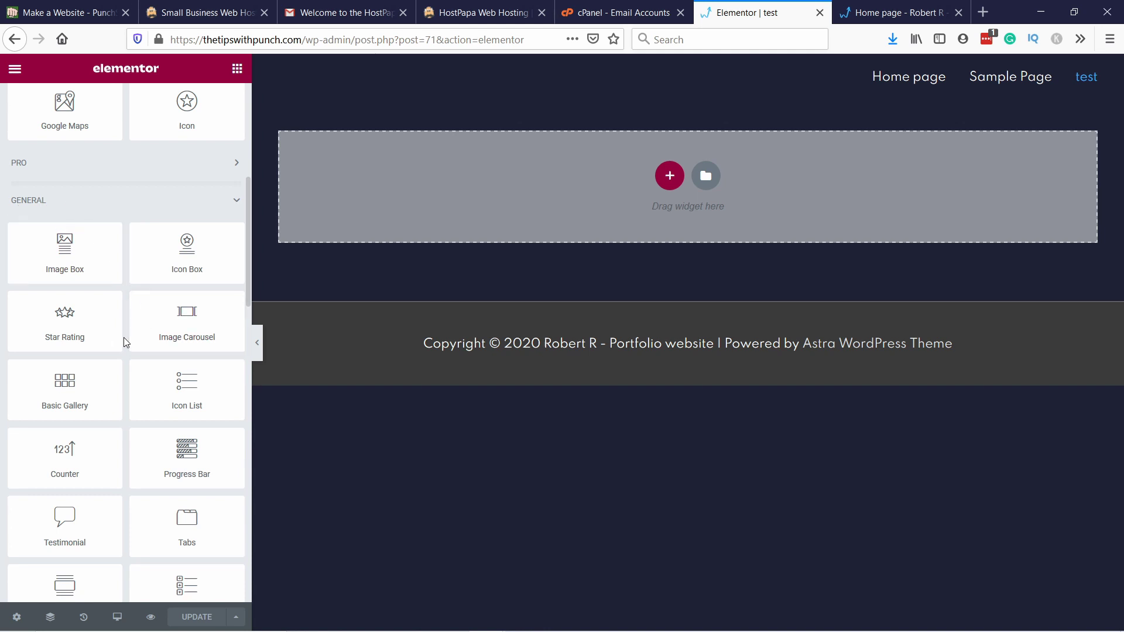
{"action": "scroll", "coordinate": [125, 337], "scroll_direction": "up", "scroll_amount": 8}
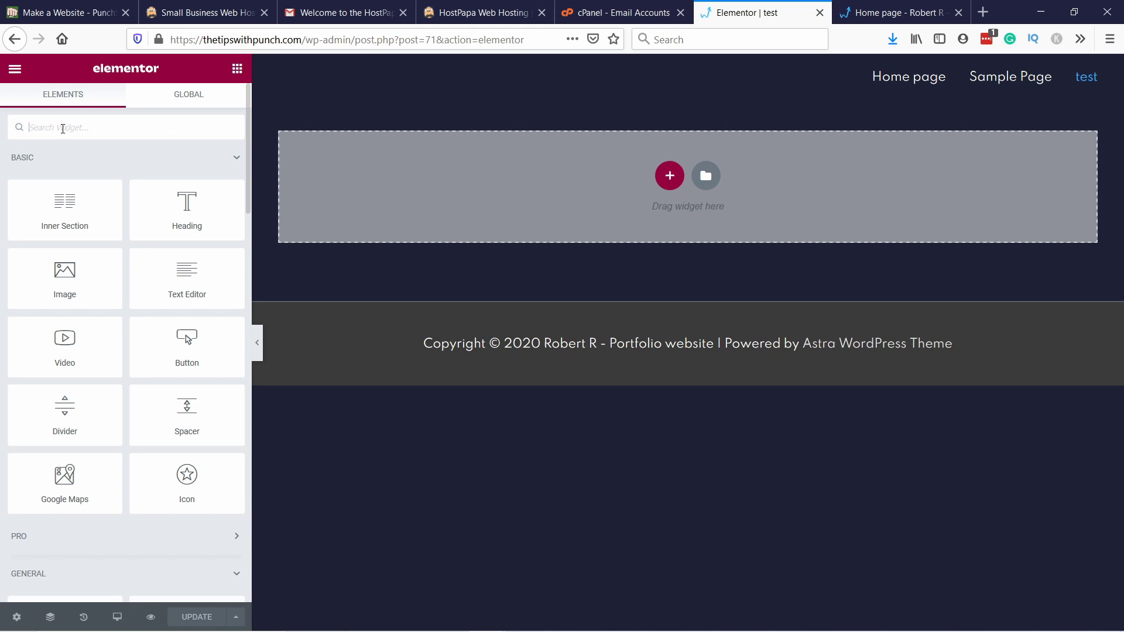
{"action": "left_click", "coordinate": [63, 128]}
{"action": "type", "text": "image"}
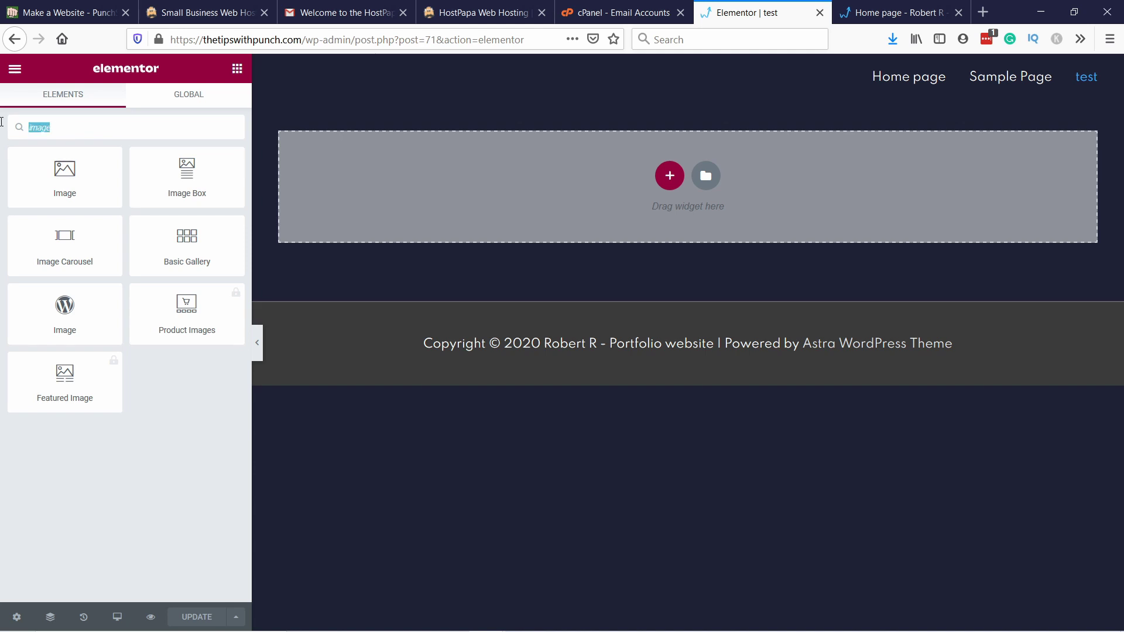
{"action": "key", "text": "BackSpace"}
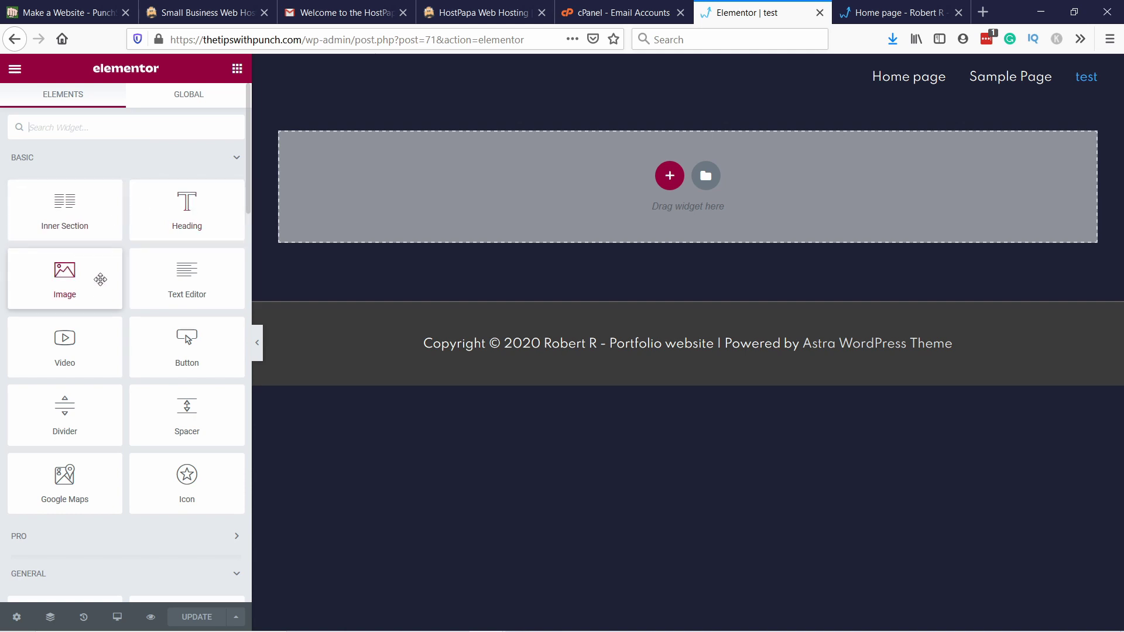
Add an Image widget, set its size to Medium 300 x 300, then delete it
{"action": "left_click_drag", "start_coordinate": [65, 273], "coordinate": [593, 184]}
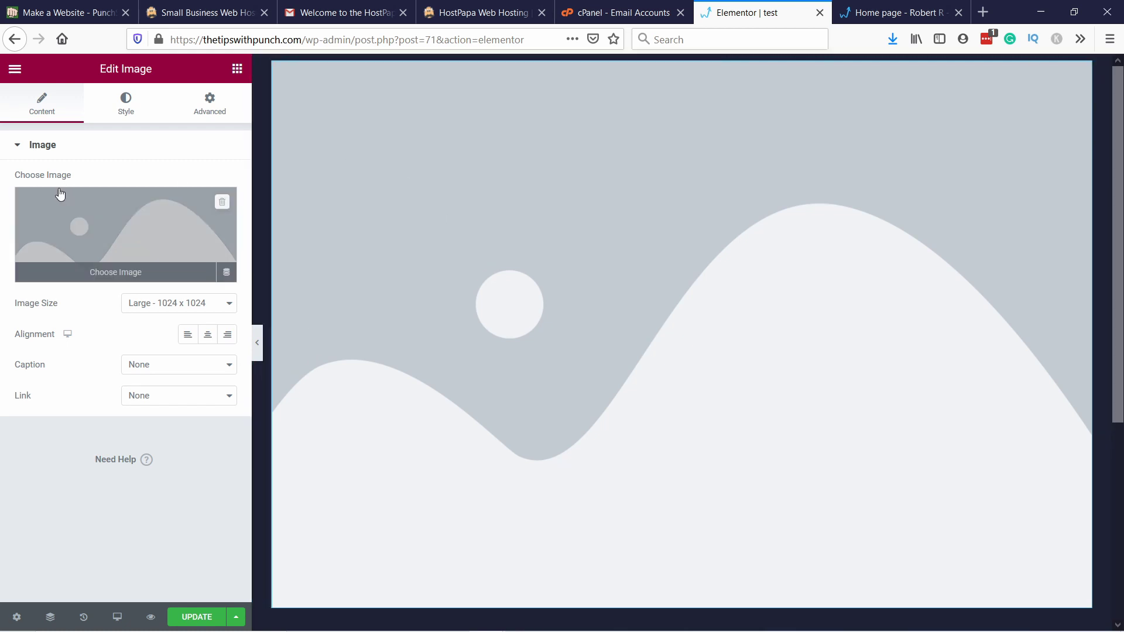
{"action": "left_click", "coordinate": [170, 302]}
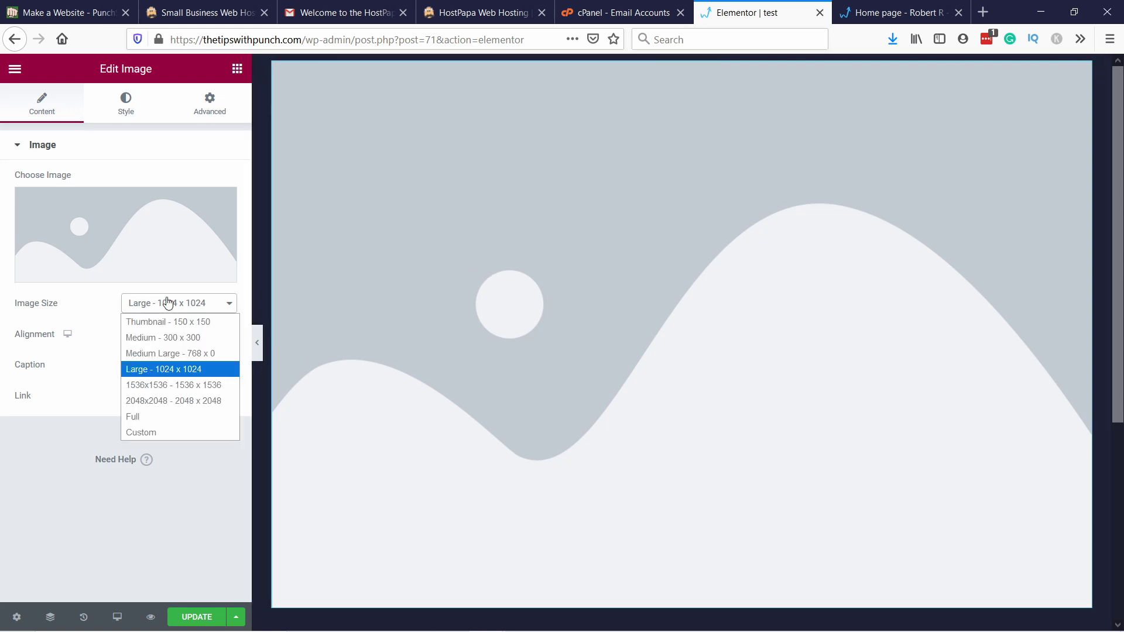
{"action": "left_click", "coordinate": [158, 334]}
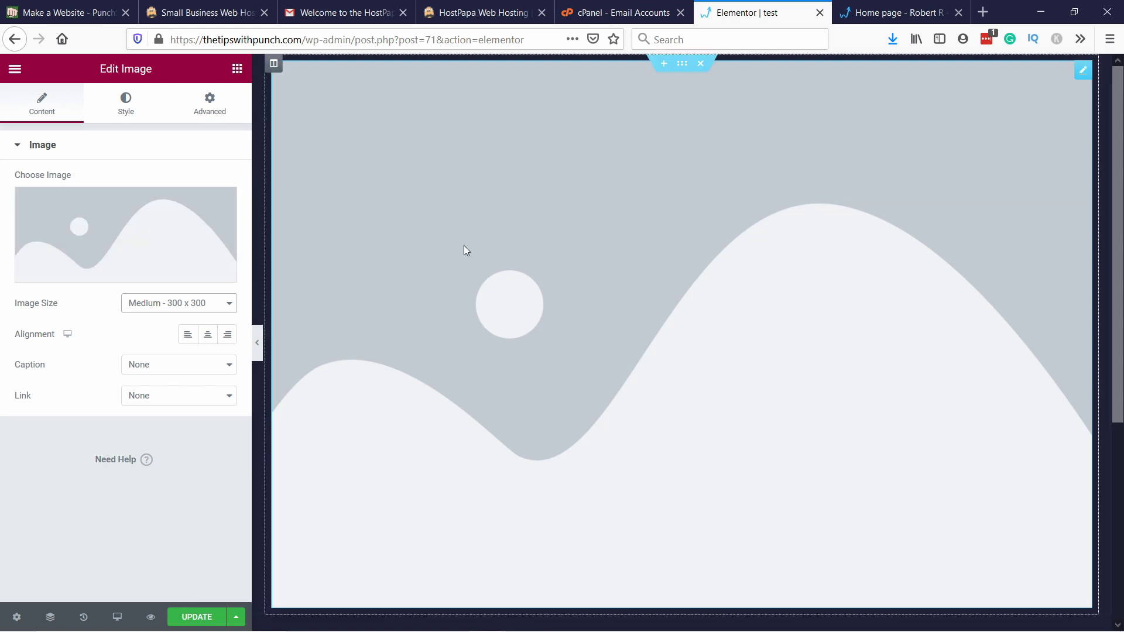
{"action": "right_click", "coordinate": [411, 214]}
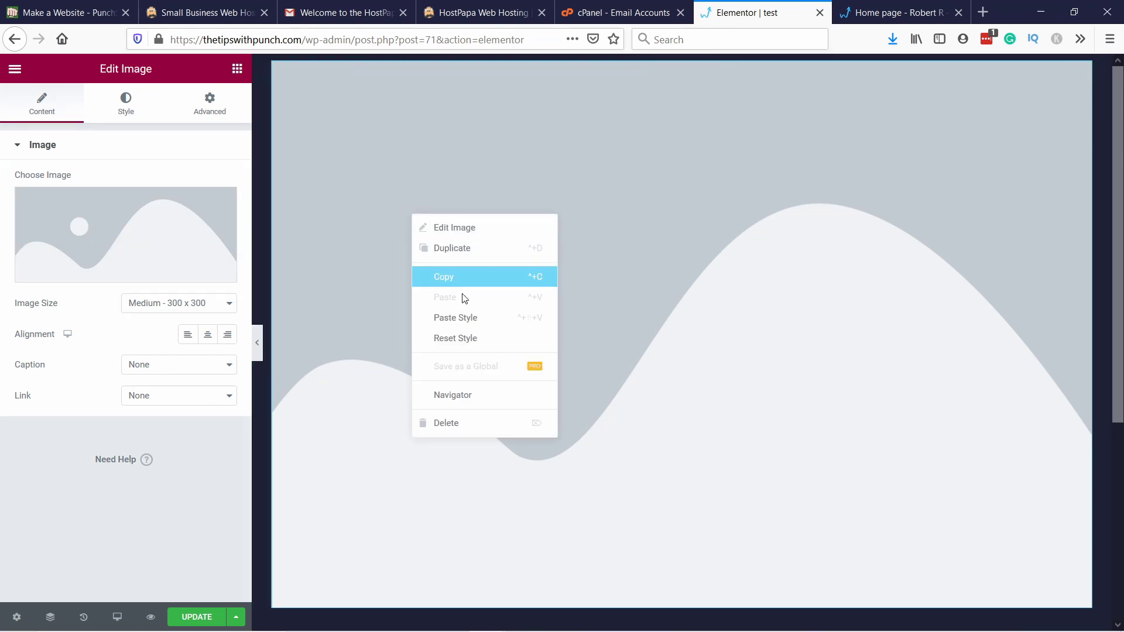
{"action": "left_click", "coordinate": [443, 424]}
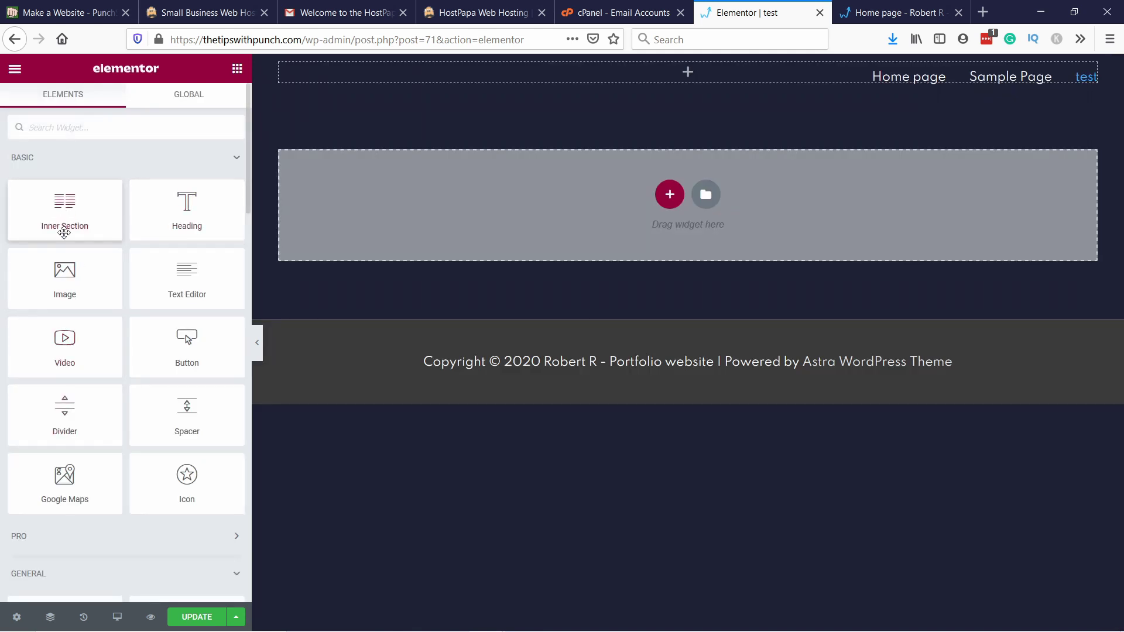
Drop a Video widget with the default YouTube clip and show its Style settings
{"action": "left_click_drag", "start_coordinate": [64, 342], "coordinate": [448, 205]}
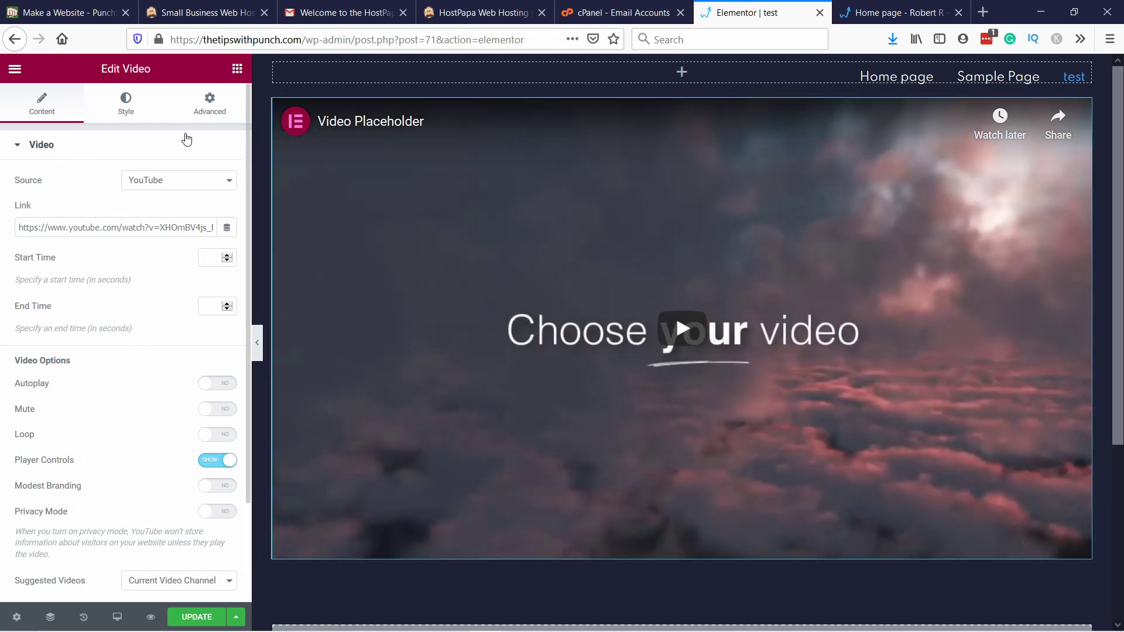
{"action": "left_click", "coordinate": [121, 109]}
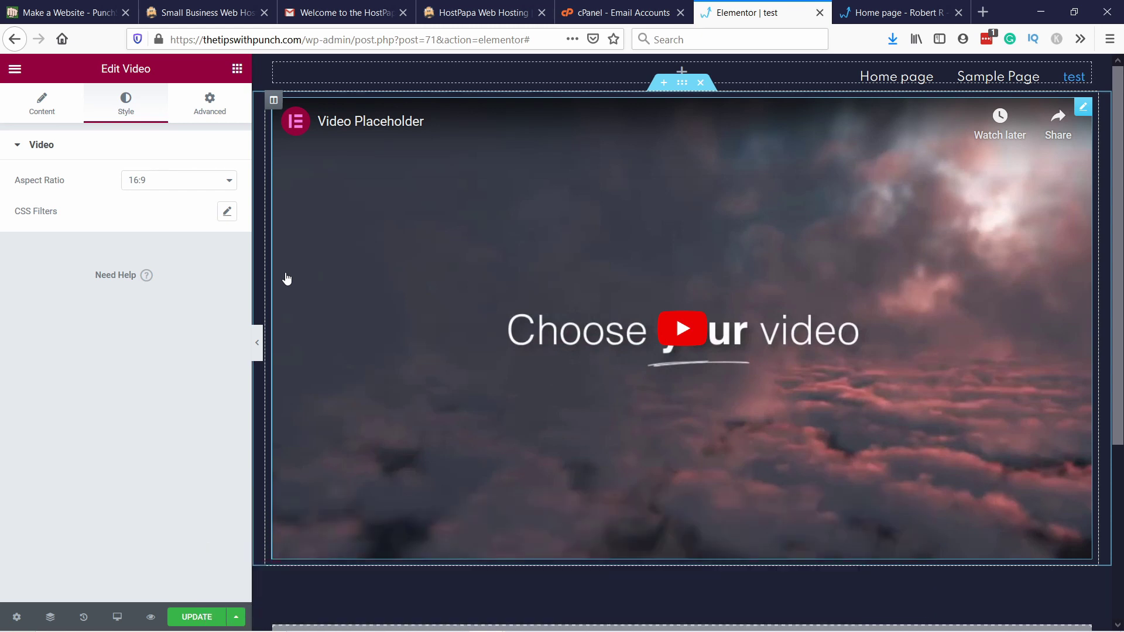
In the Video's Advanced settings, expand Background and Border and toggle Hide On Desktop on, then off
{"action": "left_click", "coordinate": [221, 116]}
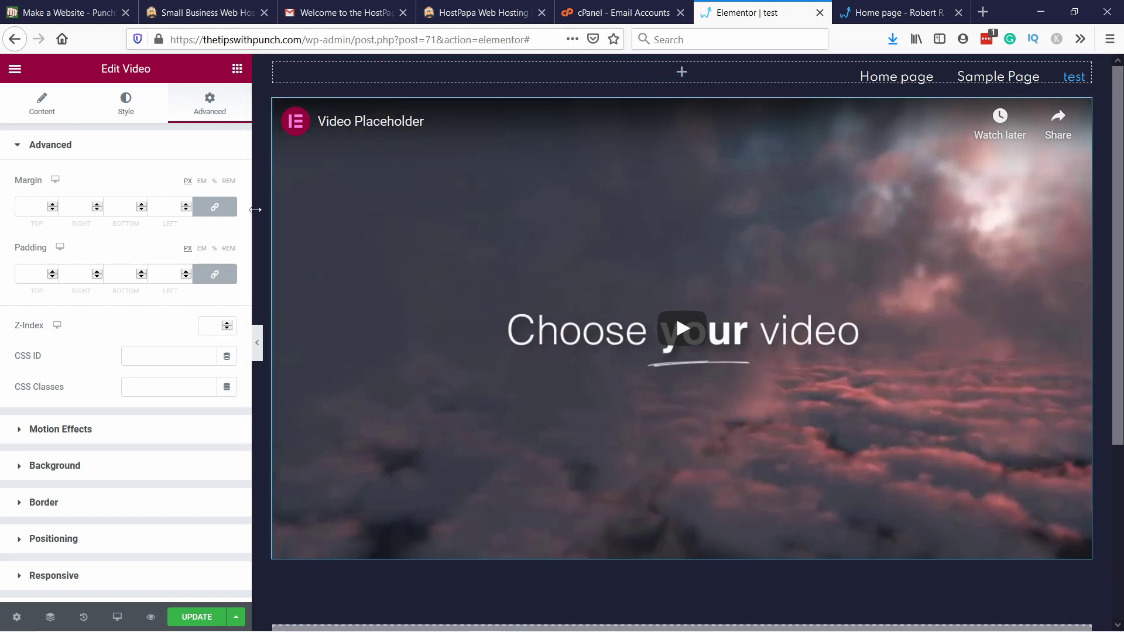
{"action": "scroll", "coordinate": [35, 351], "scroll_direction": "down", "scroll_amount": 3}
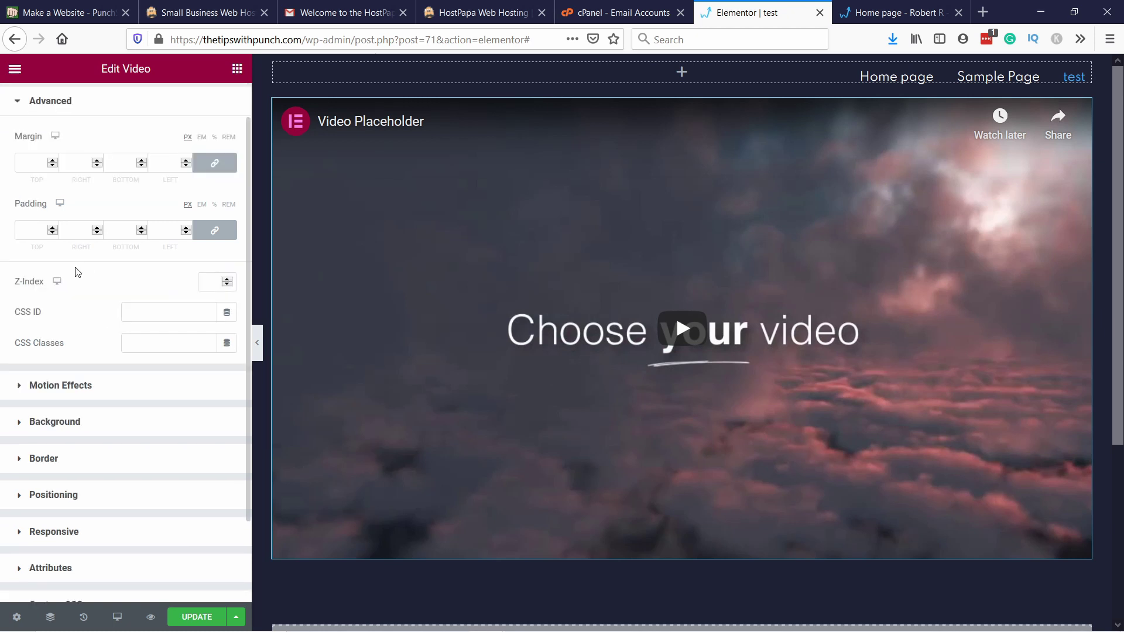
{"action": "left_click", "coordinate": [37, 388]}
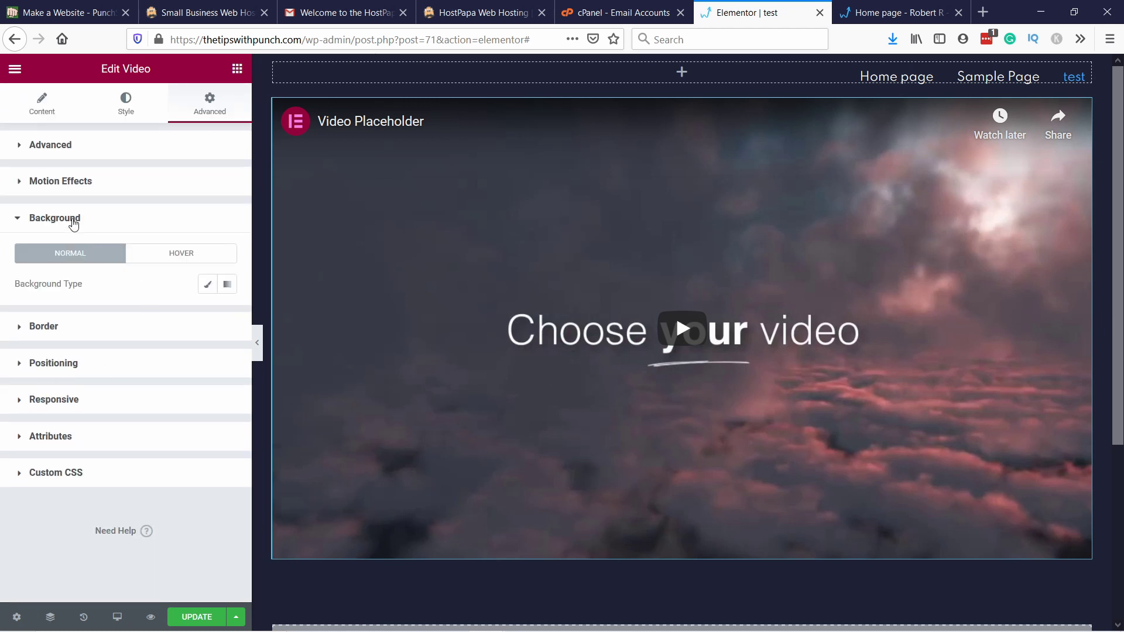
{"action": "left_click", "coordinate": [63, 326]}
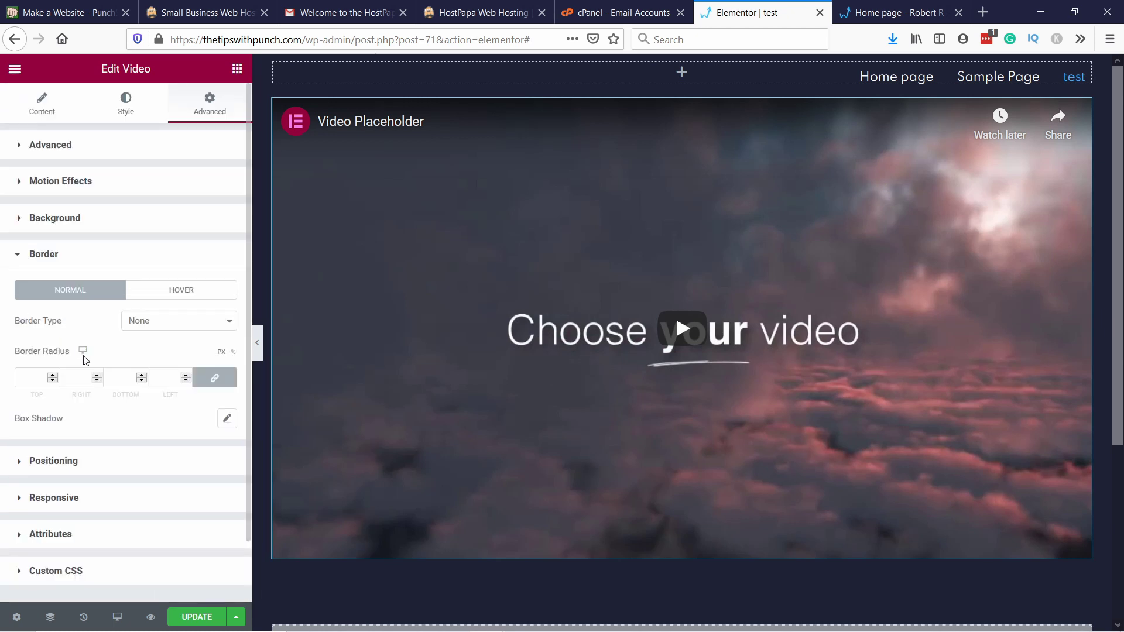
{"action": "scroll", "coordinate": [88, 374], "scroll_direction": "down", "scroll_amount": 2}
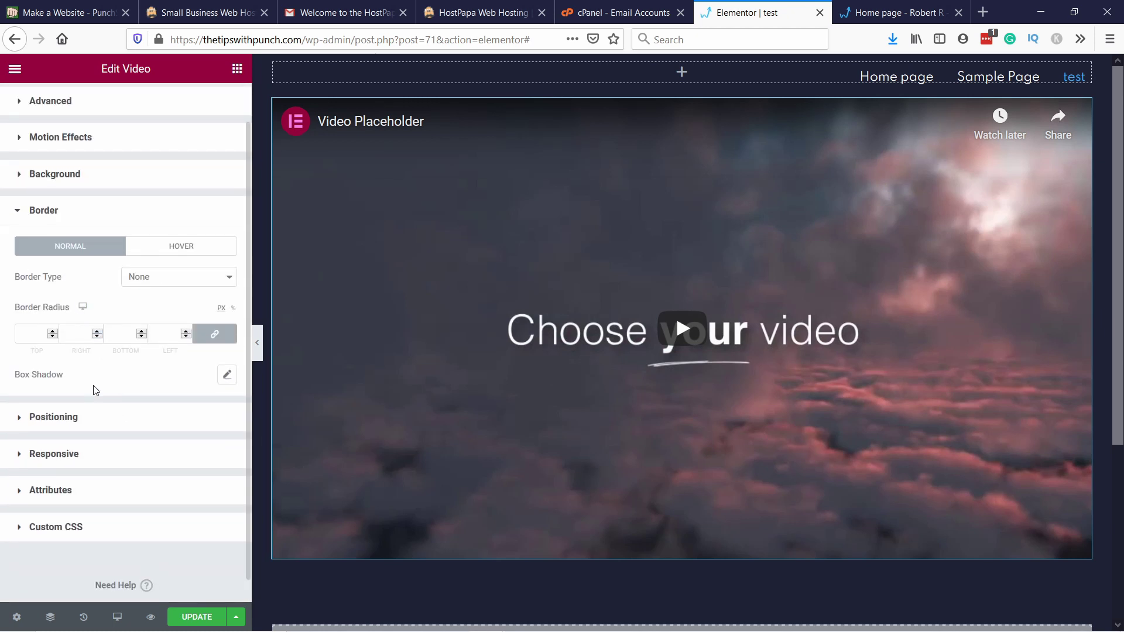
{"action": "left_click", "coordinate": [63, 456]}
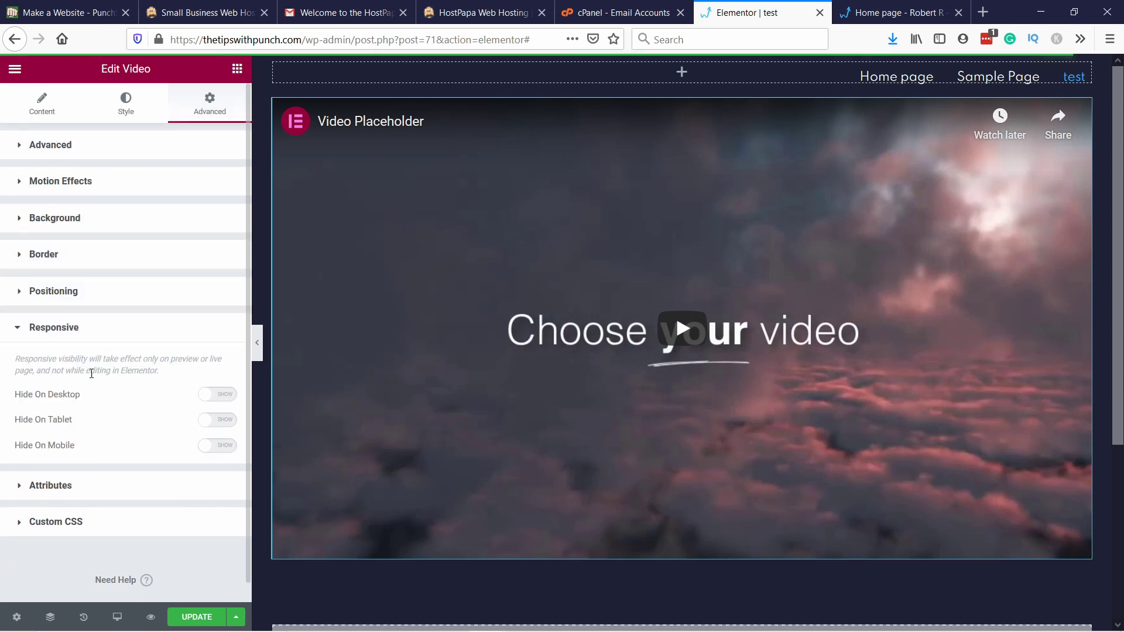
{"action": "left_click", "coordinate": [211, 395]}
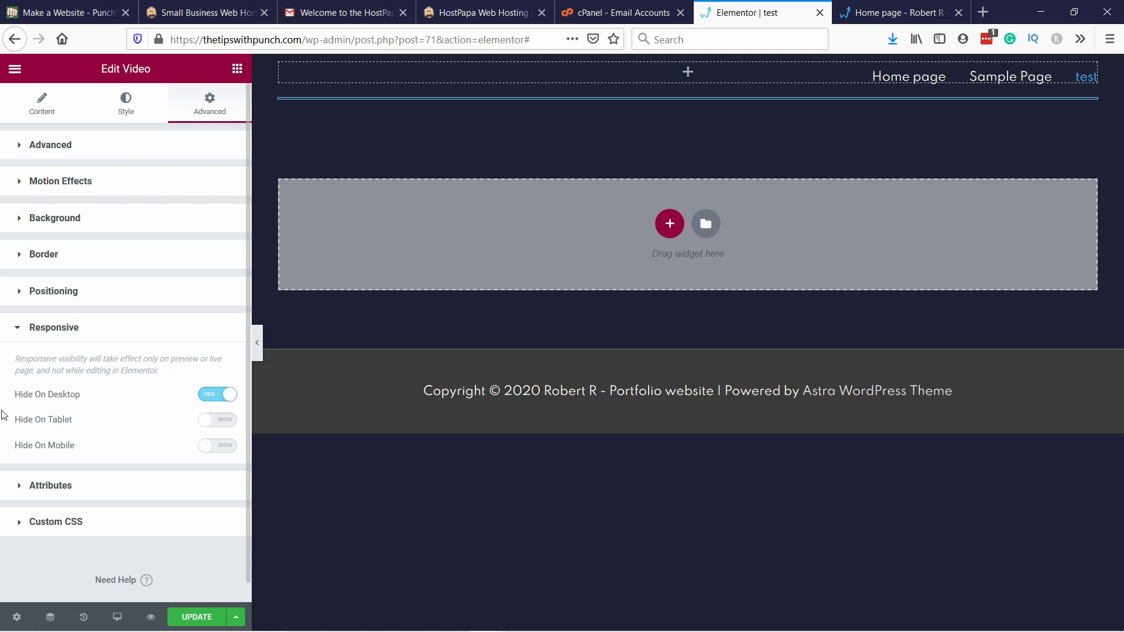
{"action": "left_click", "coordinate": [213, 393]}
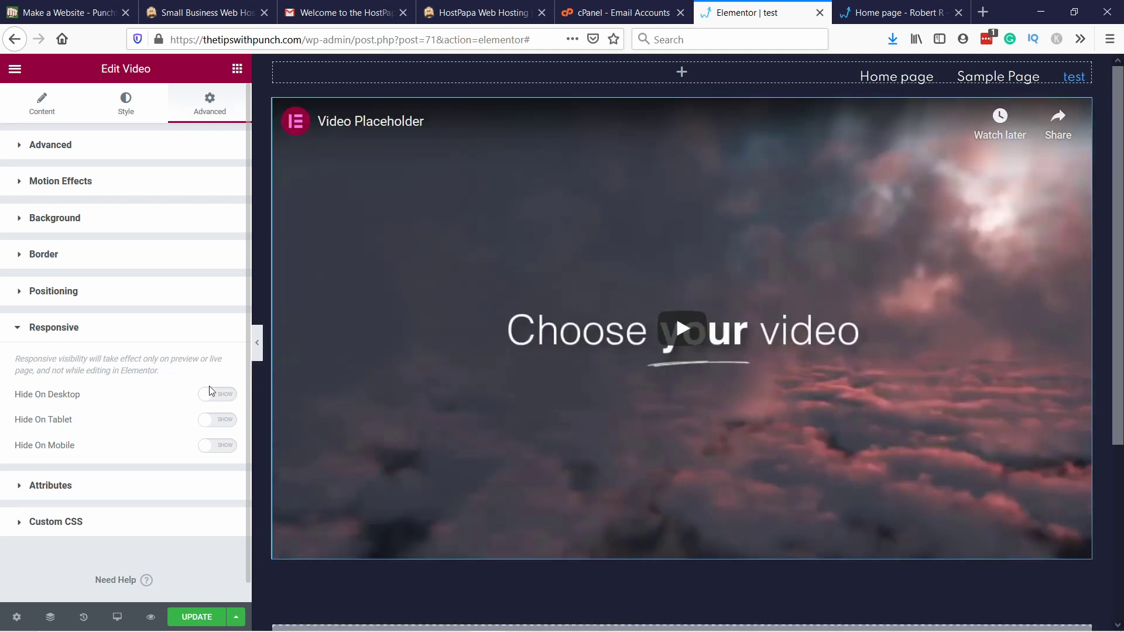
{"action": "left_click", "coordinate": [203, 254]}
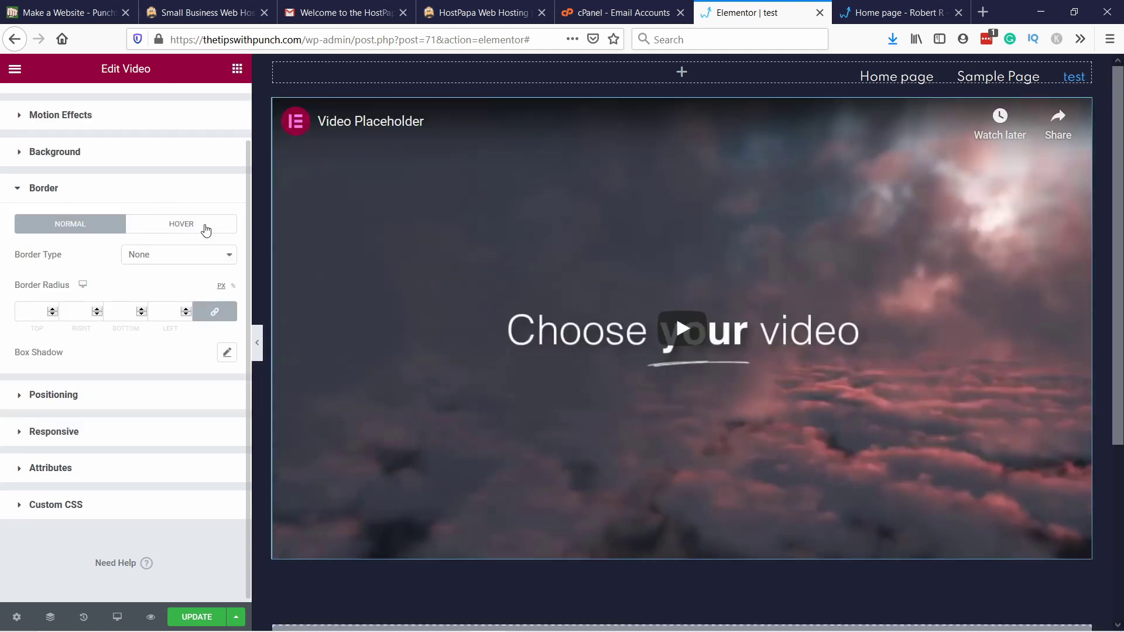
{"action": "scroll", "coordinate": [205, 230], "scroll_direction": "up", "scroll_amount": 2}
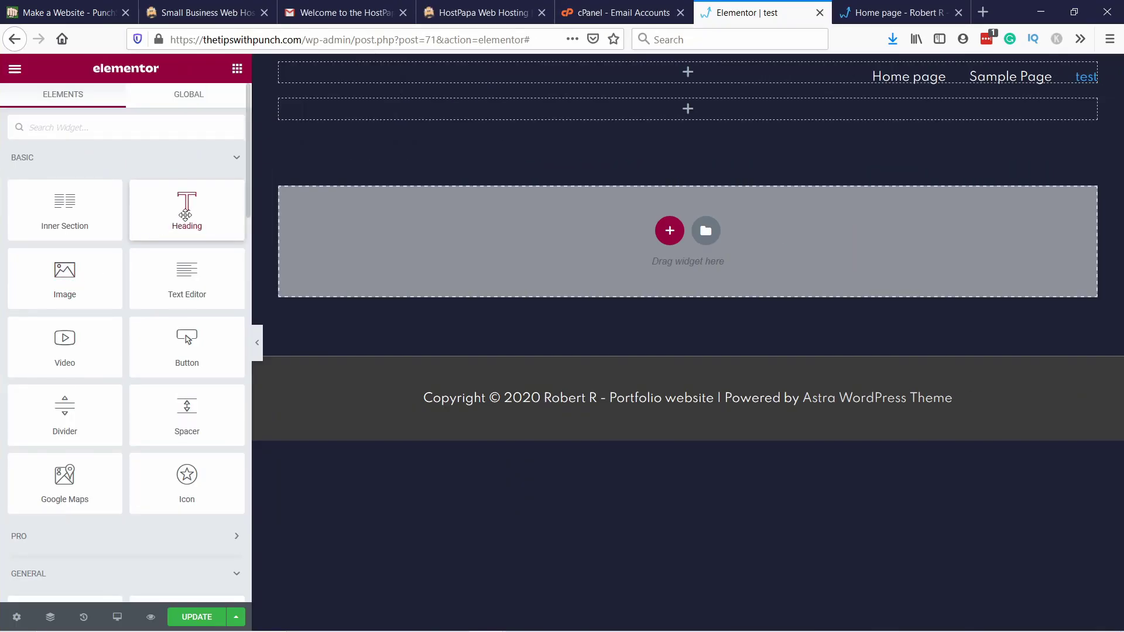
Place a Heading widget reading 'Add Your Heading Text Here' at the page top
{"action": "left_click_drag", "start_coordinate": [186, 212], "coordinate": [590, 112]}
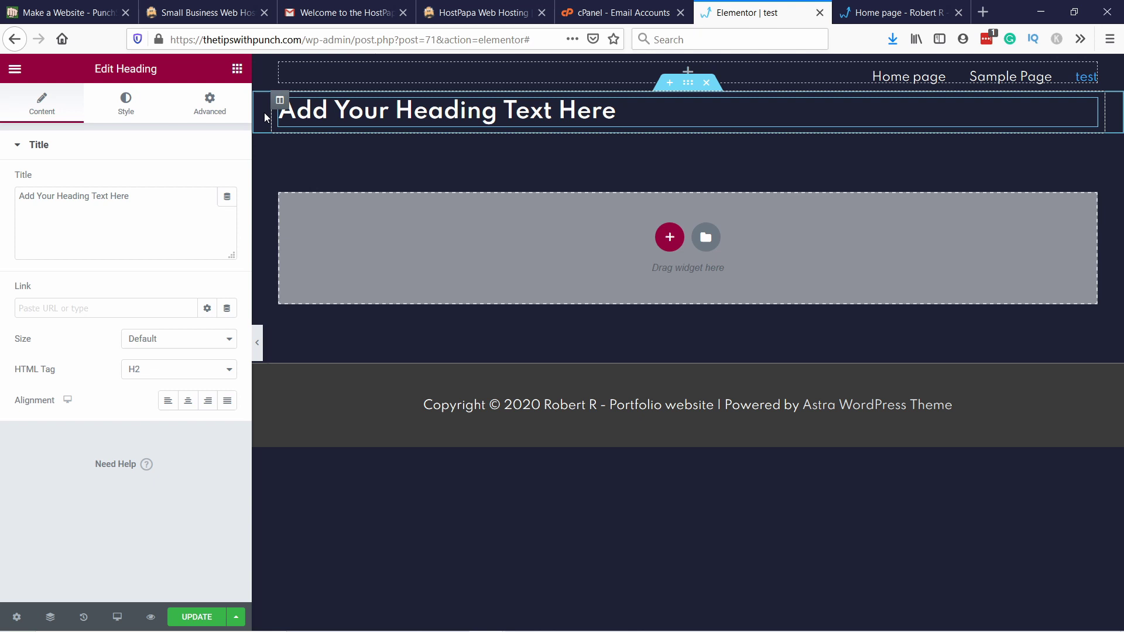
{"action": "right_click", "coordinate": [266, 114]}
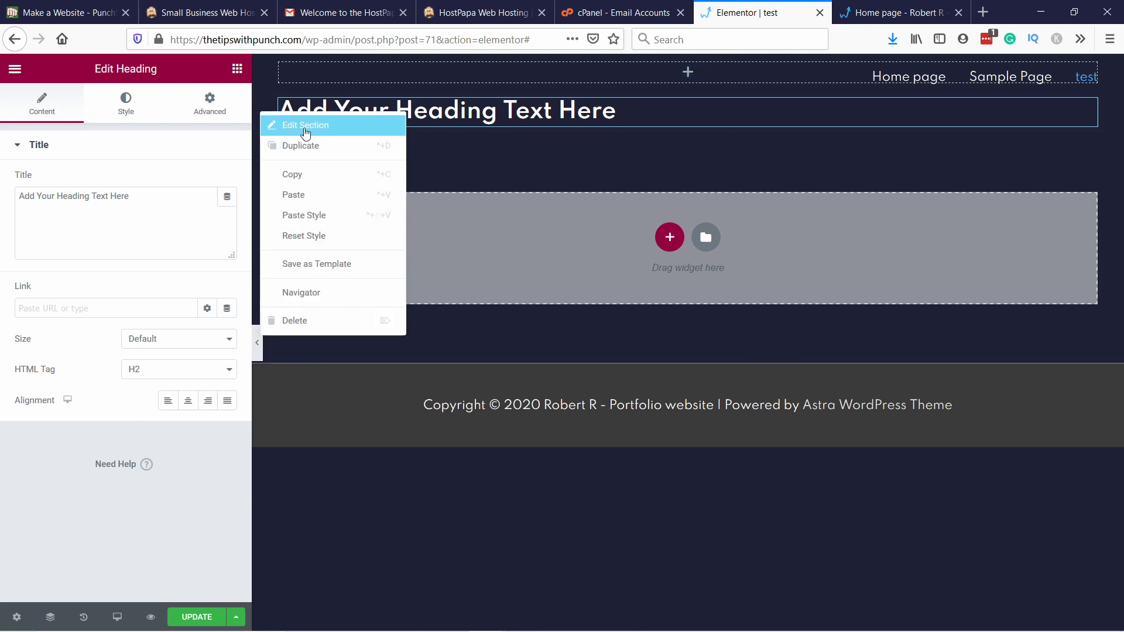
{"action": "right_click", "coordinate": [271, 97]}
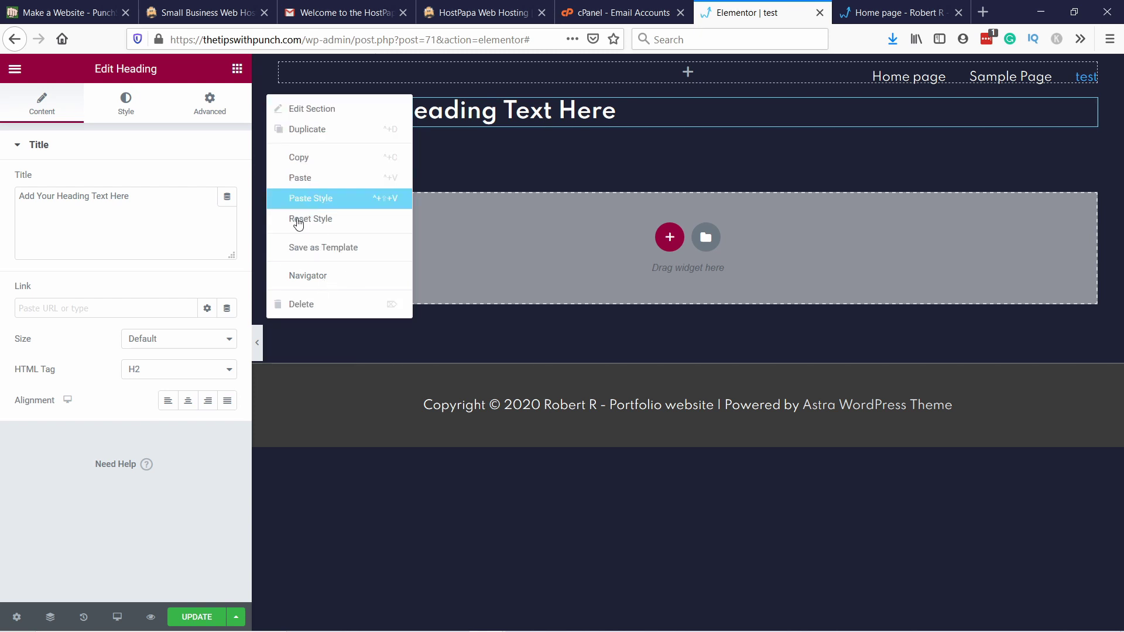
{"action": "left_click", "coordinate": [259, 104]}
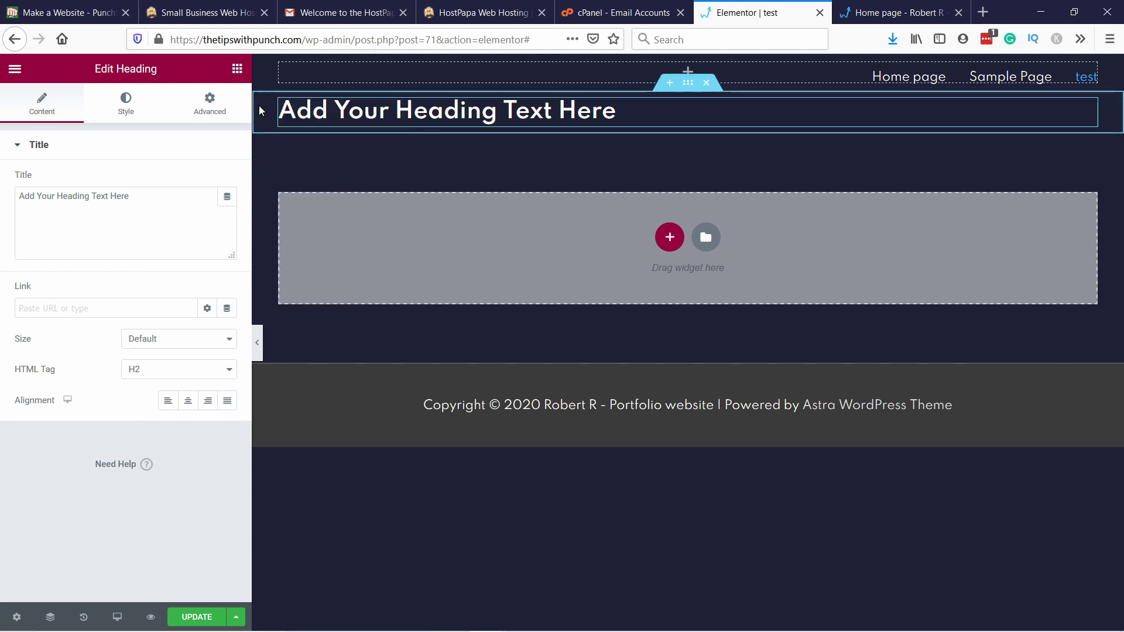
Move the heading section to the very top of the page
{"action": "left_click", "coordinate": [670, 83]}
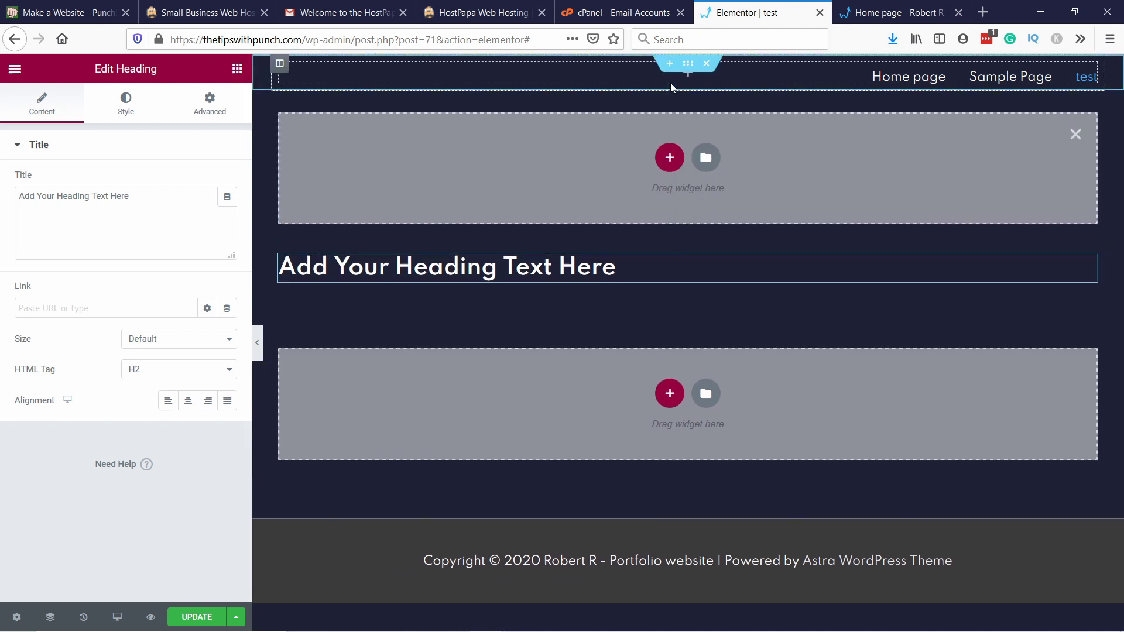
{"action": "scroll", "coordinate": [703, 82], "scroll_direction": "down", "scroll_amount": 1}
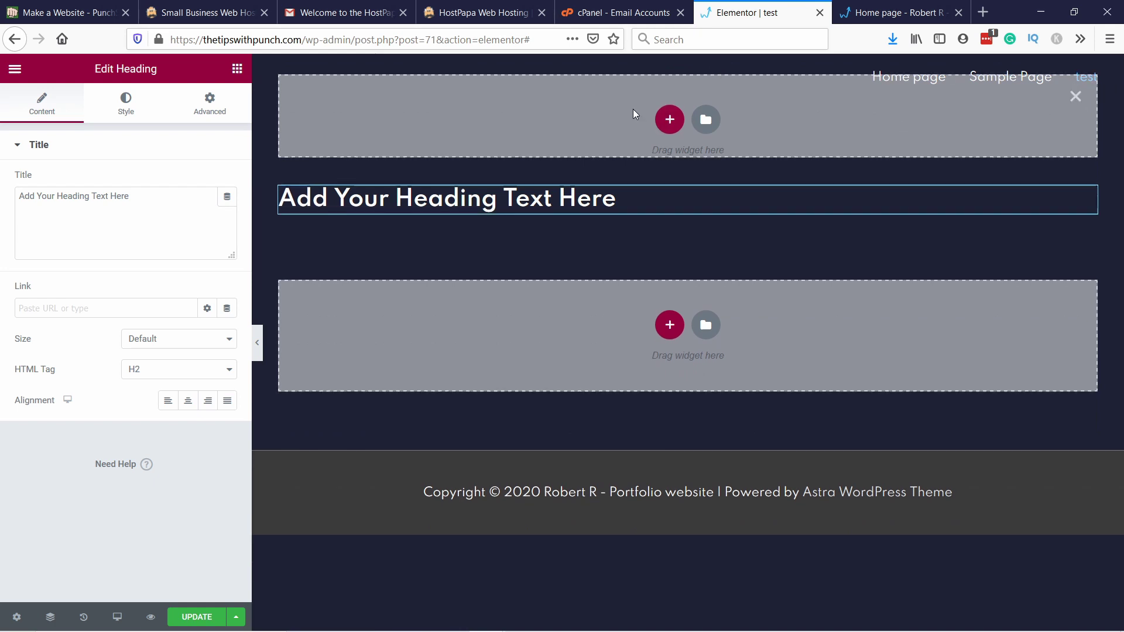
{"action": "left_click", "coordinate": [633, 109]}
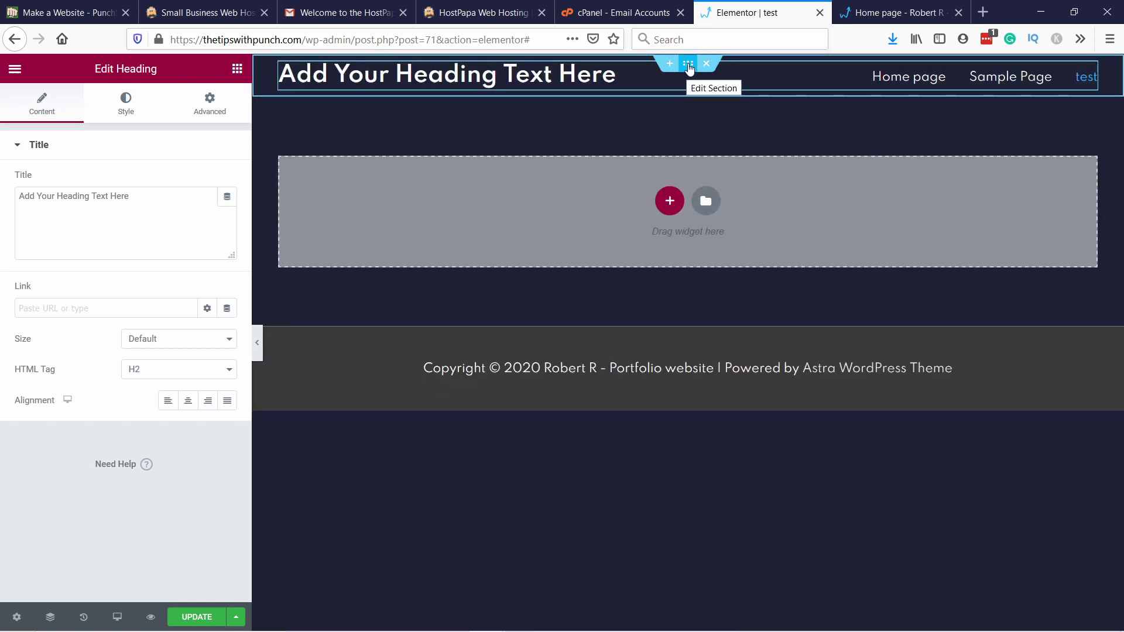
{"action": "left_click_drag", "start_coordinate": [690, 67], "coordinate": [569, 105]}
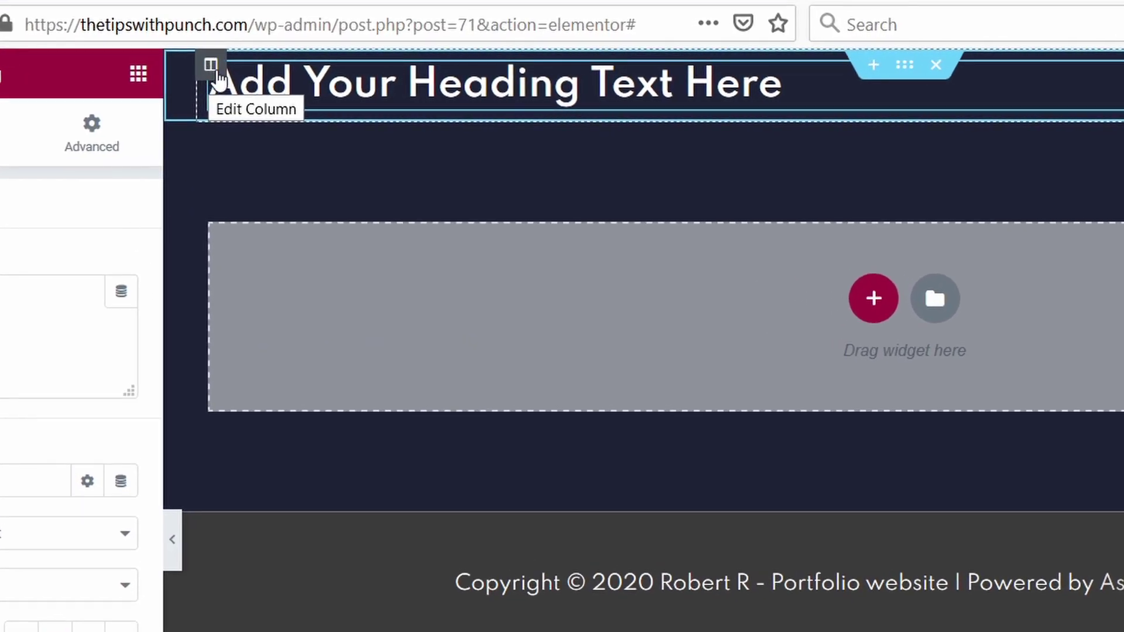
Add a new empty column beside the heading's column and return to the widget list
{"action": "right_click", "coordinate": [212, 69]}
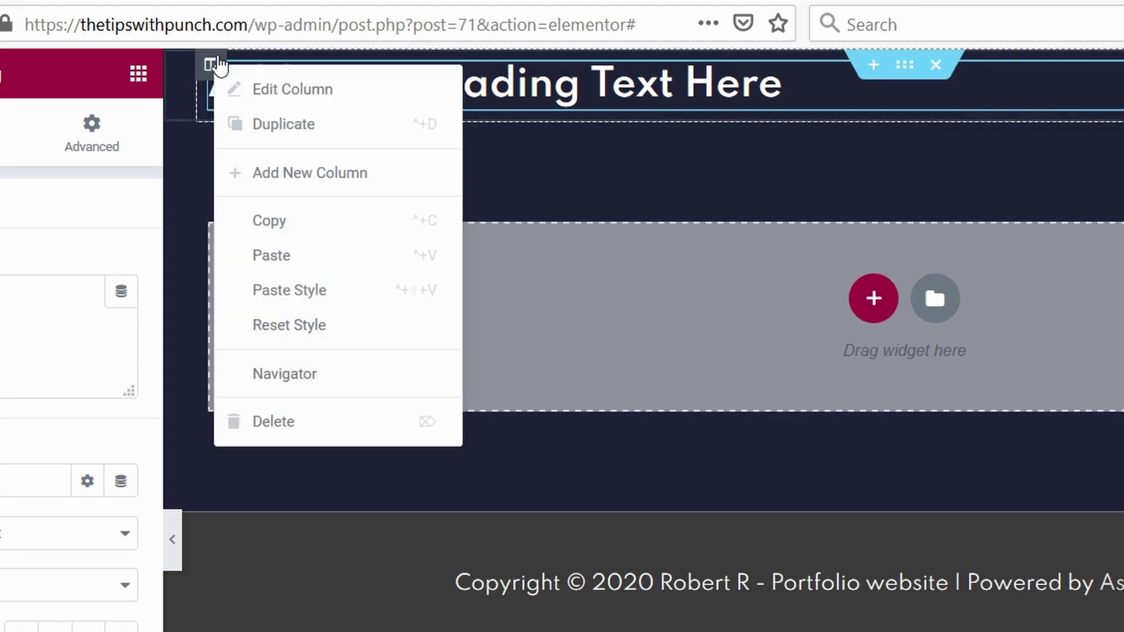
{"action": "left_click", "coordinate": [211, 68]}
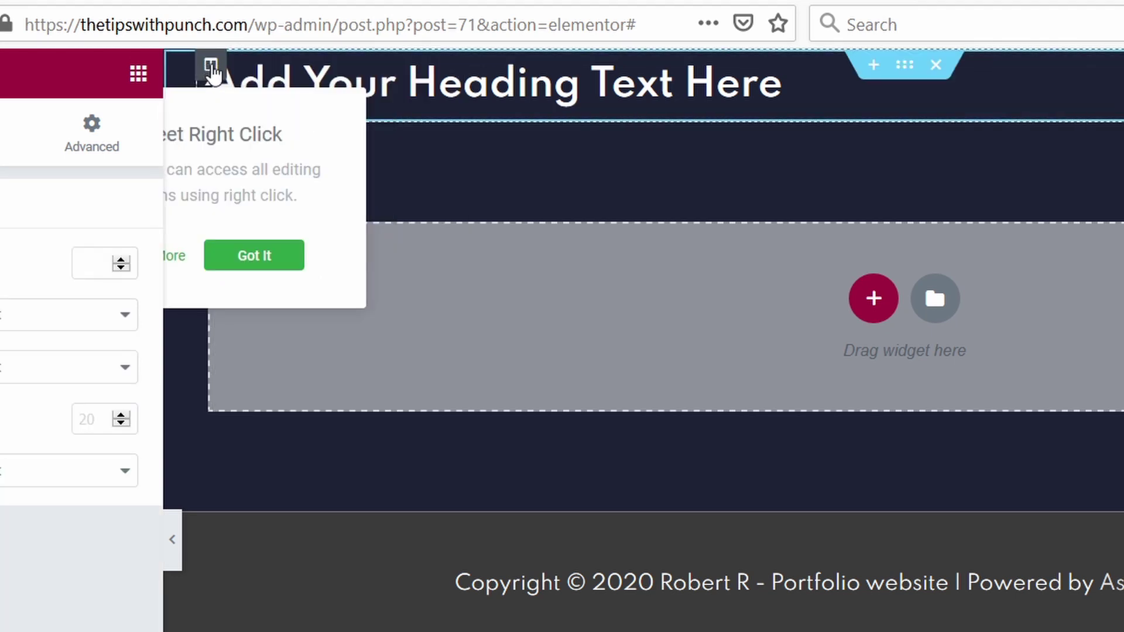
{"action": "left_click", "coordinate": [258, 263]}
{"action": "right_click", "coordinate": [211, 67]}
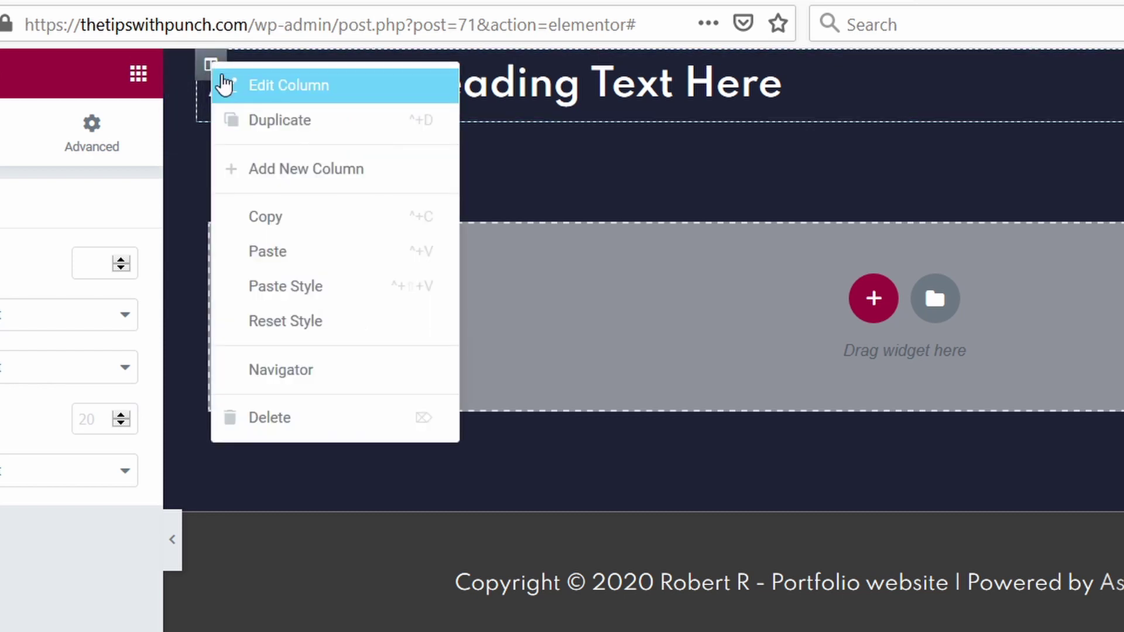
{"action": "left_click", "coordinate": [280, 168]}
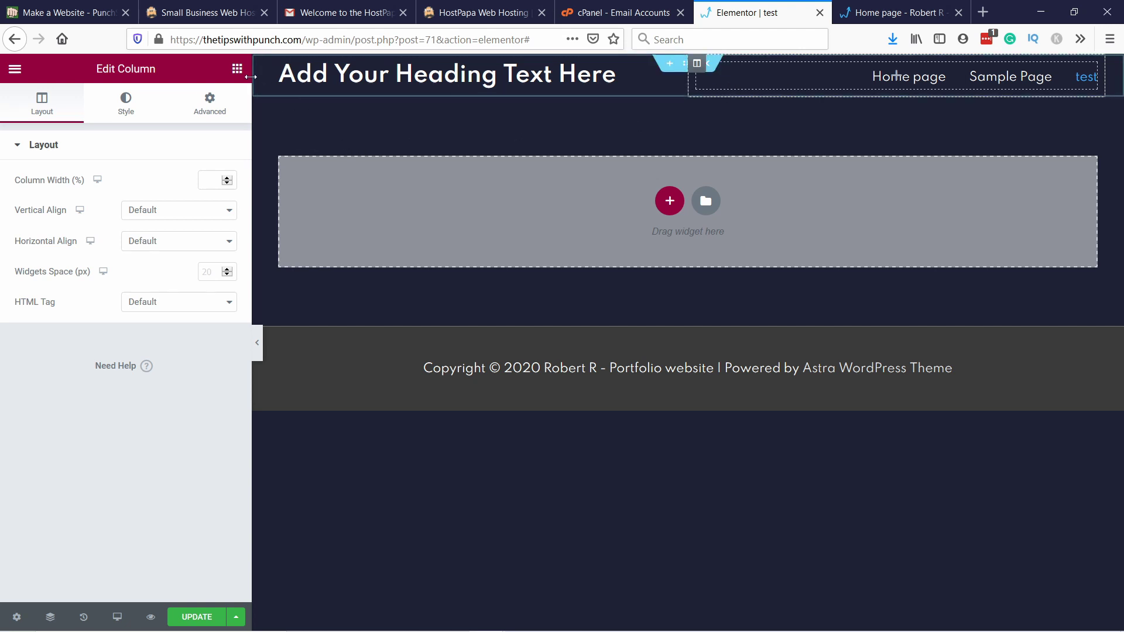
{"action": "left_click", "coordinate": [237, 68]}
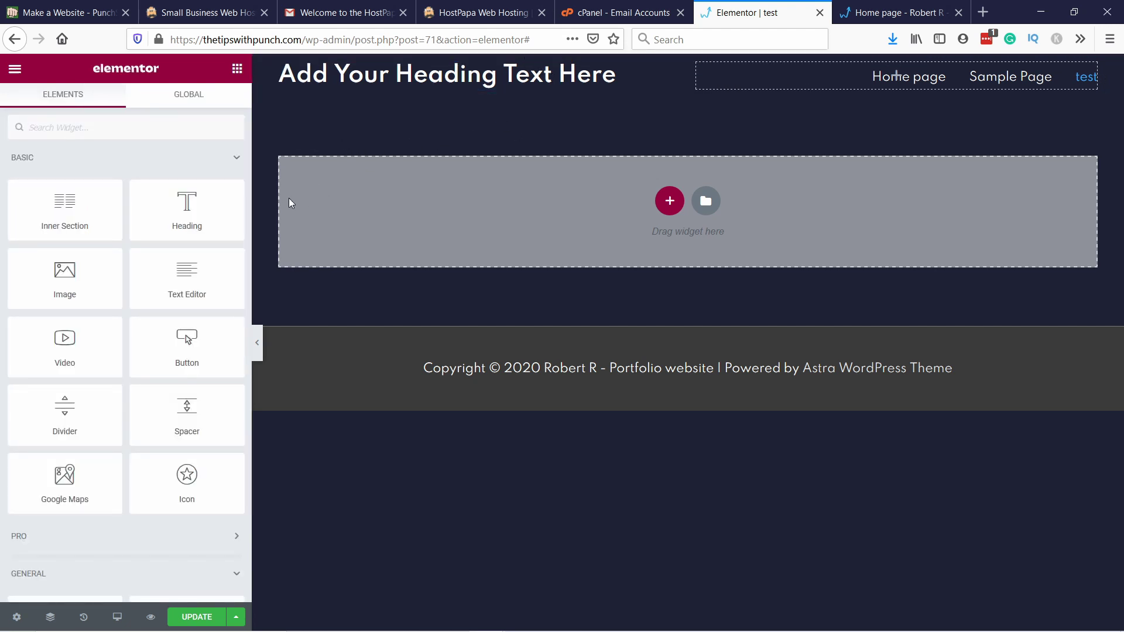
Drop a Text Editor widget with Lorem ipsum into the right column beside the heading
{"action": "left_click_drag", "start_coordinate": [187, 279], "coordinate": [740, 75]}
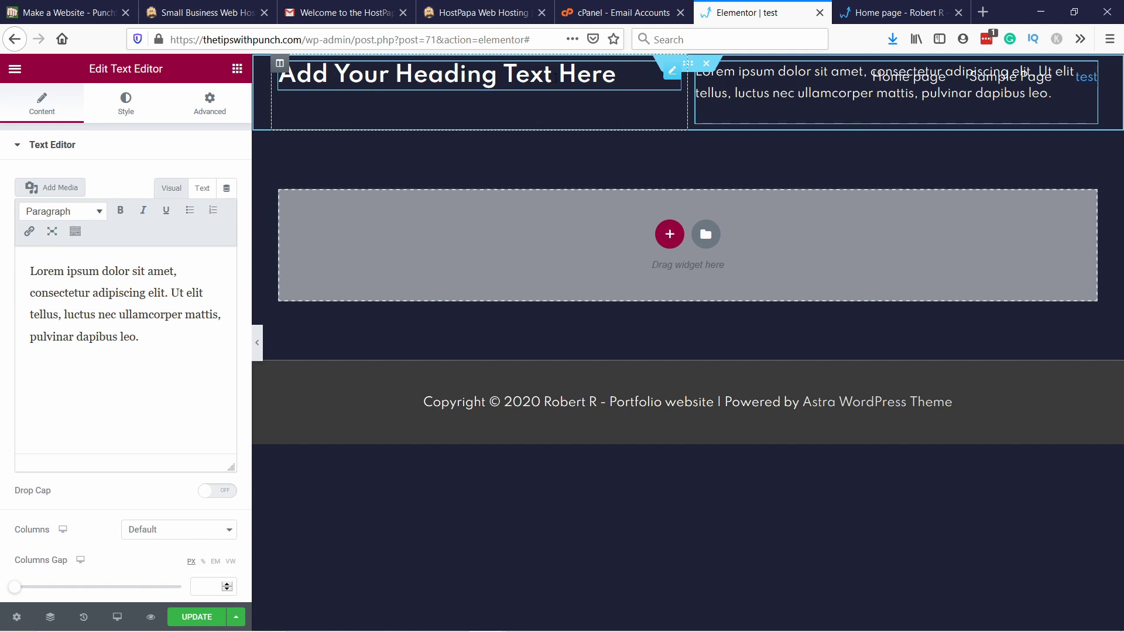
{"action": "left_click_drag", "start_coordinate": [672, 72], "coordinate": [560, 82]}
Drag the Lorem ipsum Text Editor into the left column directly beneath the heading
{"action": "right_click", "coordinate": [421, 76]}
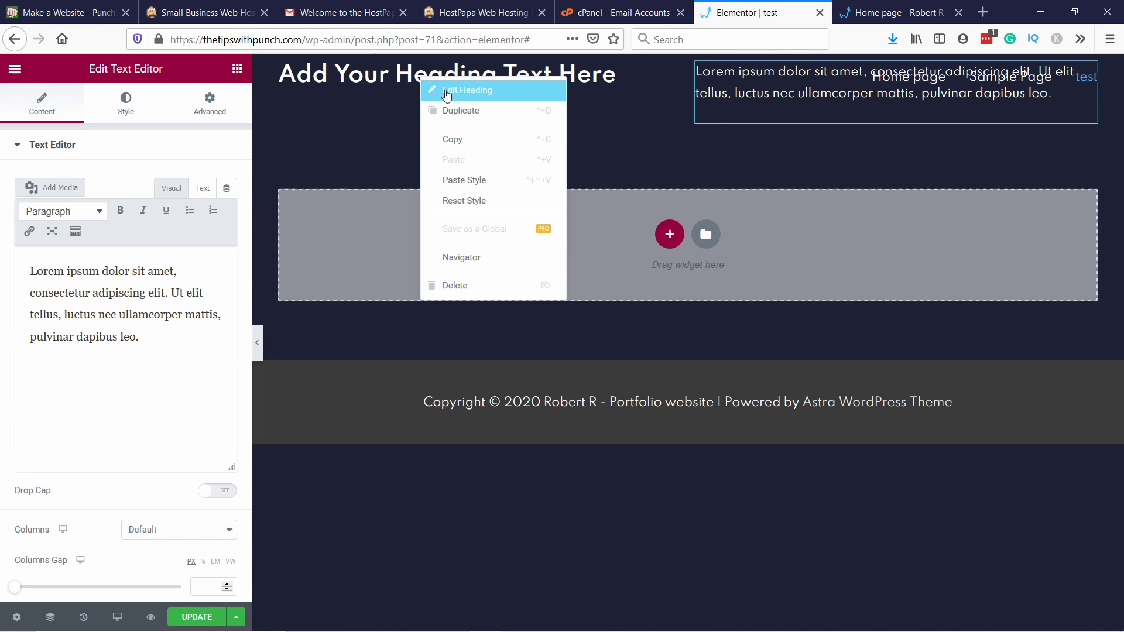
{"action": "left_click", "coordinate": [465, 91]}
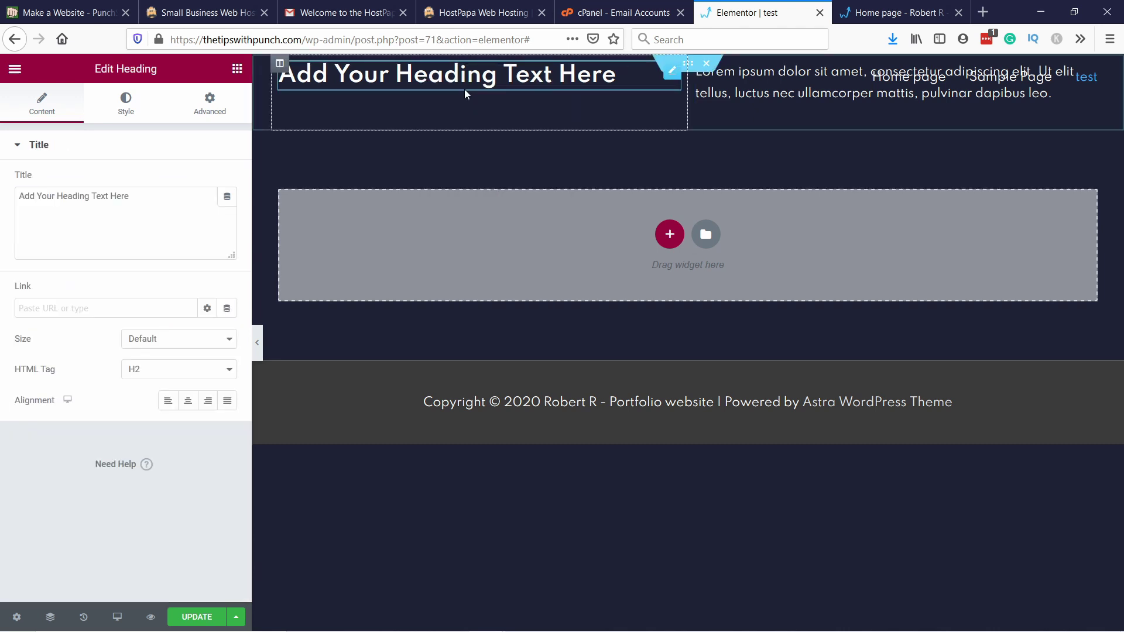
{"action": "right_click", "coordinate": [289, 66]}
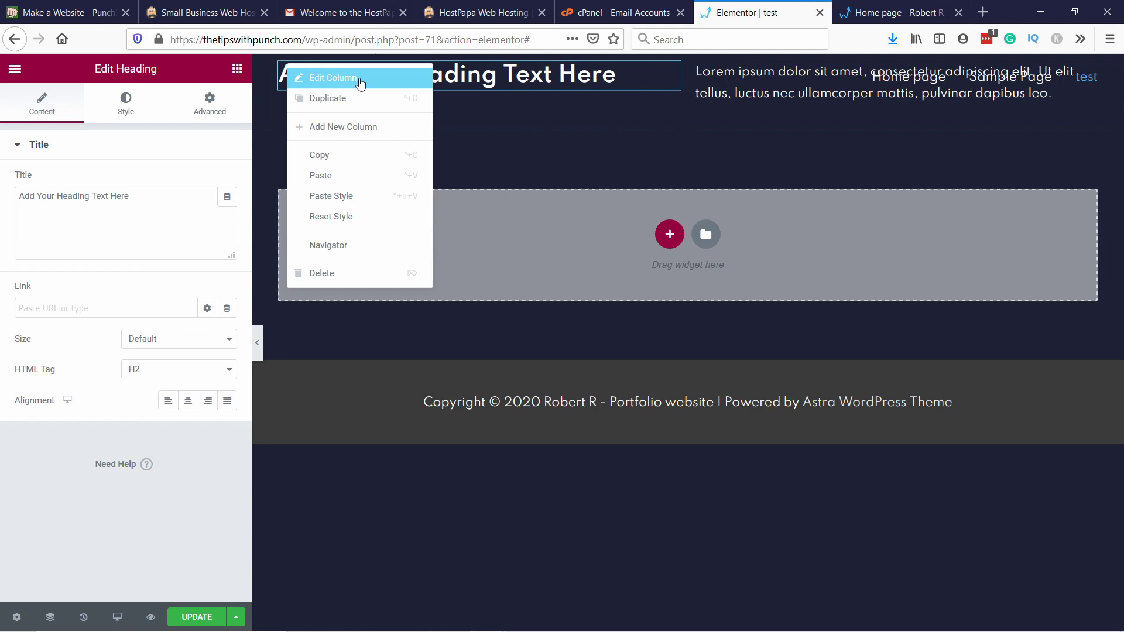
{"action": "left_click", "coordinate": [267, 65]}
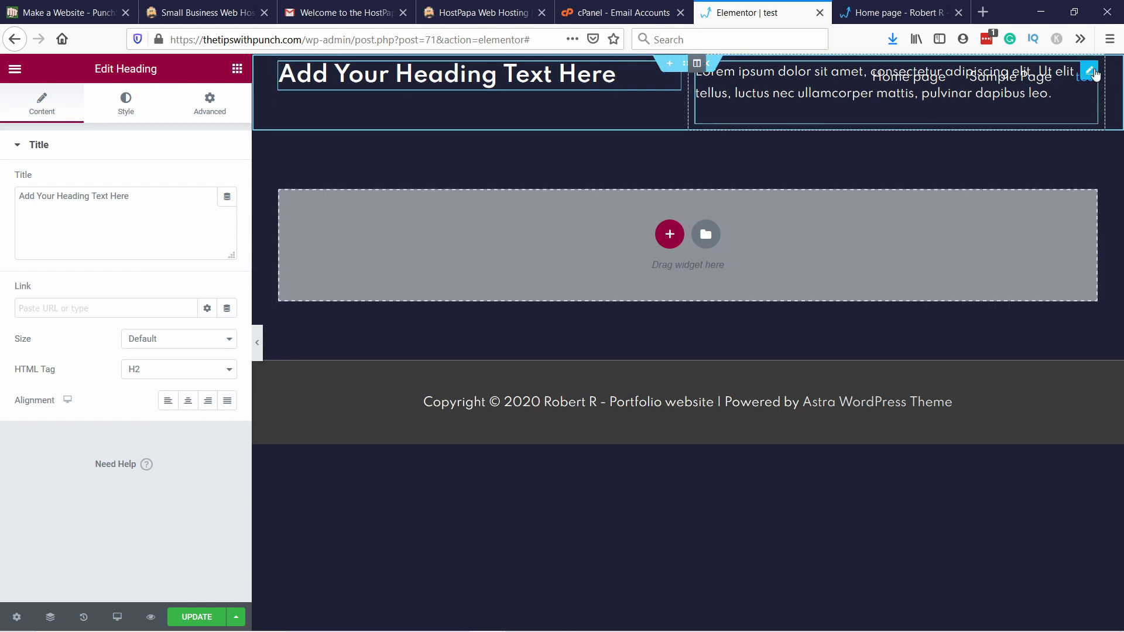
{"action": "left_click_drag", "start_coordinate": [1090, 73], "coordinate": [366, 106]}
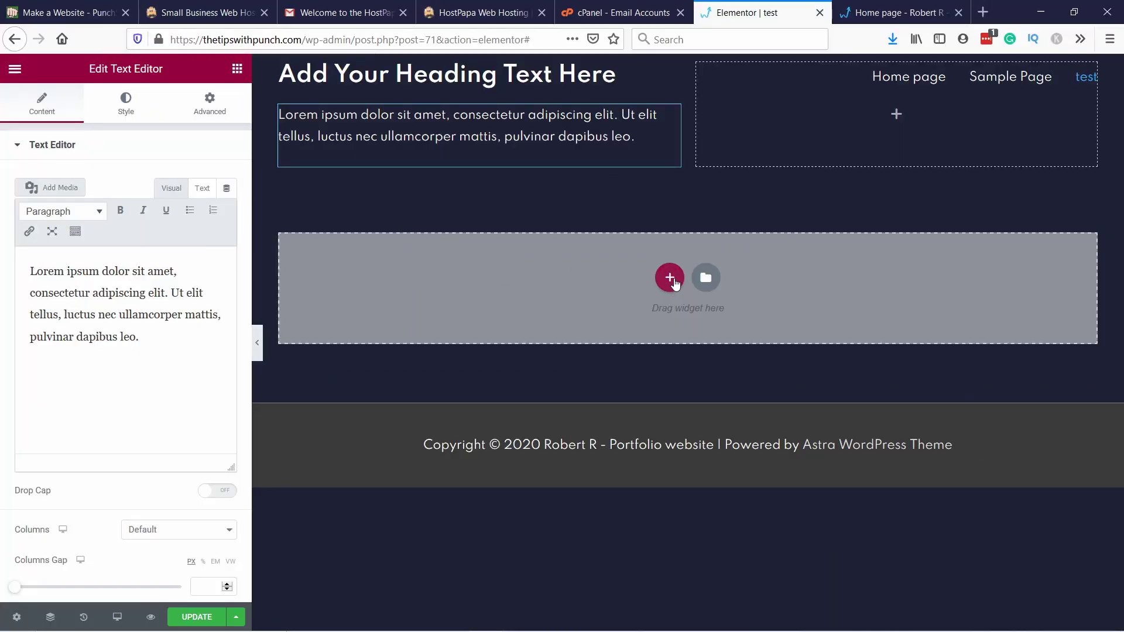
Add a three-column section below, resizing columns to roughly 20%, 49% and 30%
{"action": "left_click", "coordinate": [670, 279]}
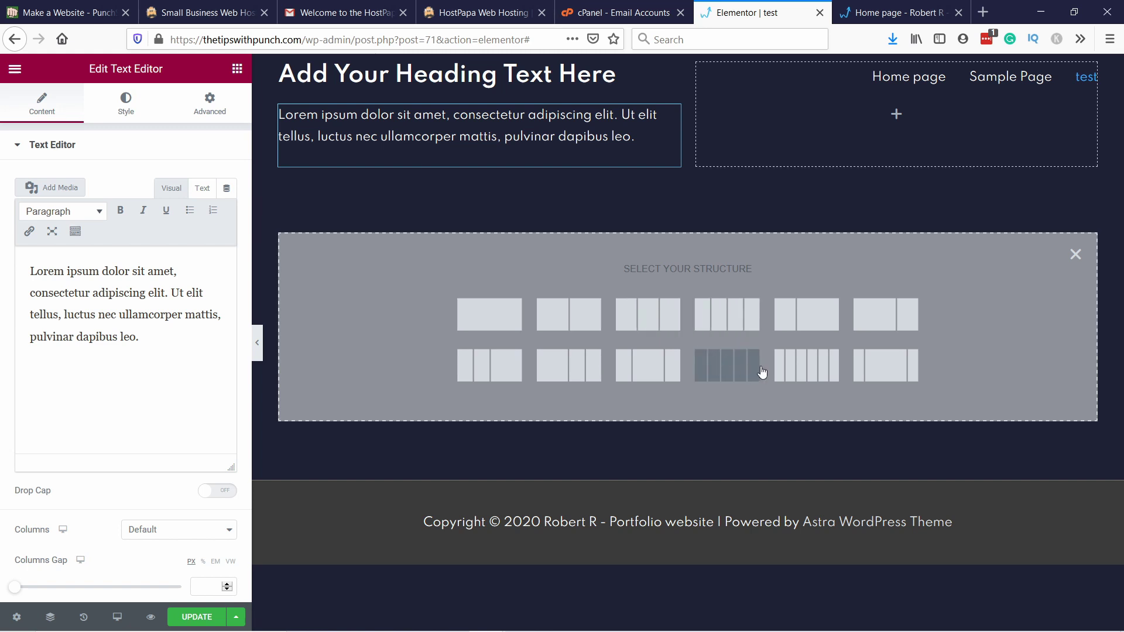
{"action": "left_click", "coordinate": [655, 320]}
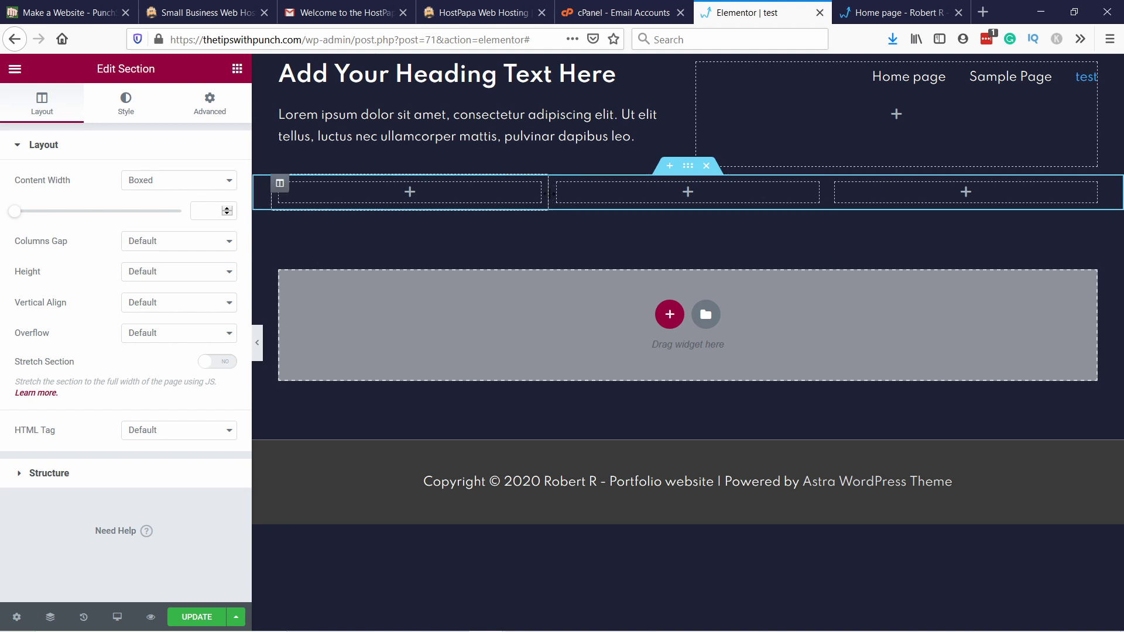
{"action": "left_click_drag", "start_coordinate": [552, 194], "coordinate": [442, 192]}
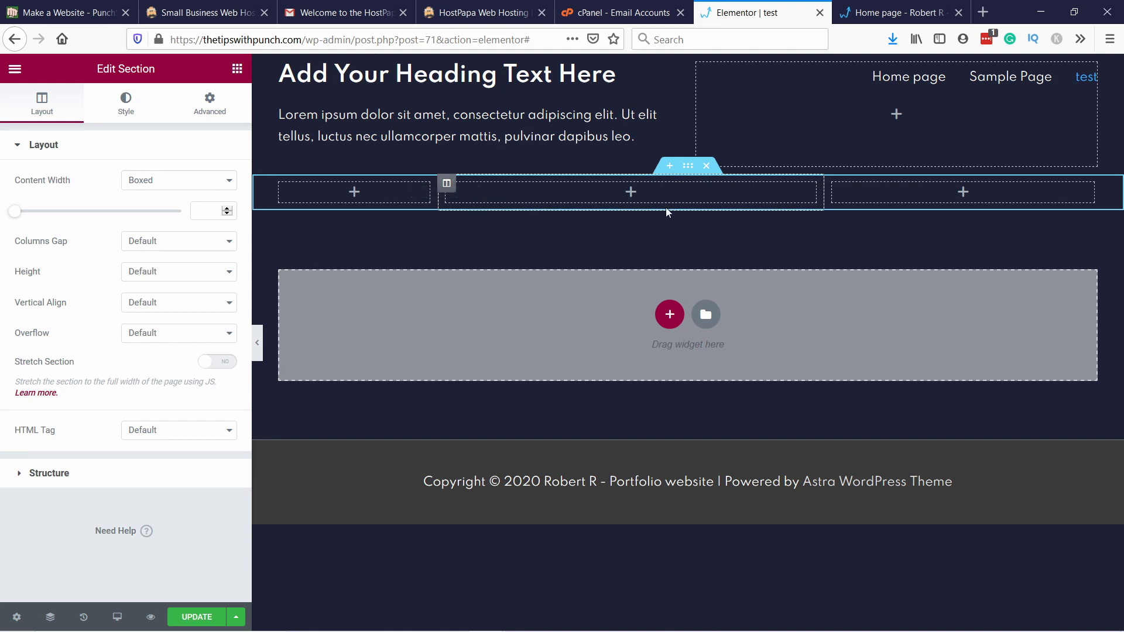
{"action": "left_click_drag", "start_coordinate": [824, 191], "coordinate": [855, 192]}
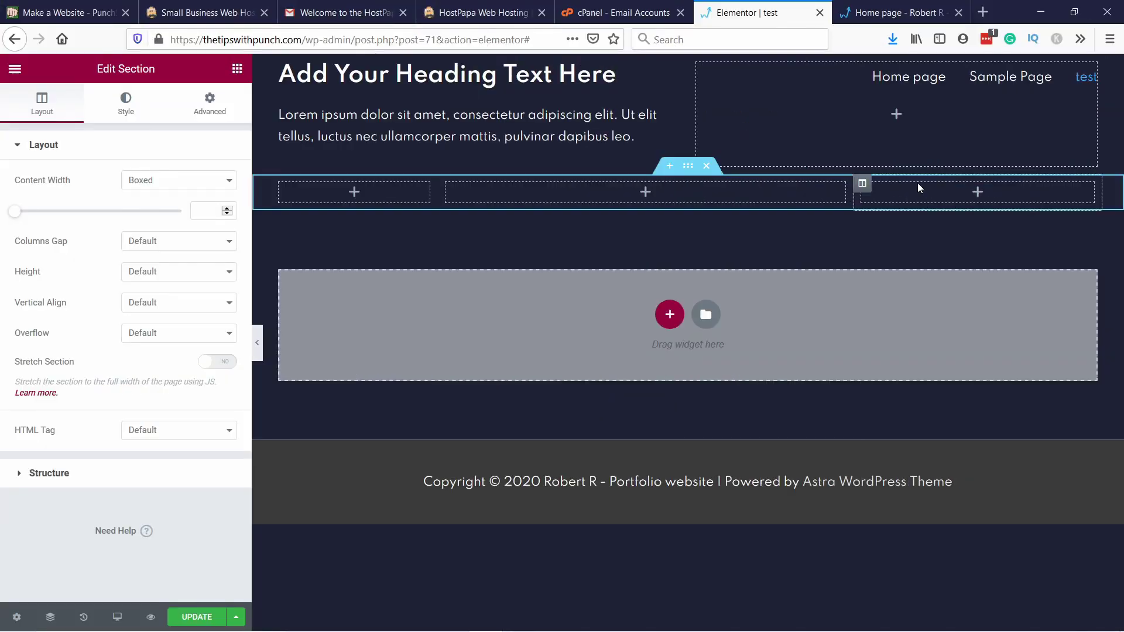
Browse the template library's Blocks and My Templates, find no saved templates, and close it
{"action": "left_click", "coordinate": [706, 317]}
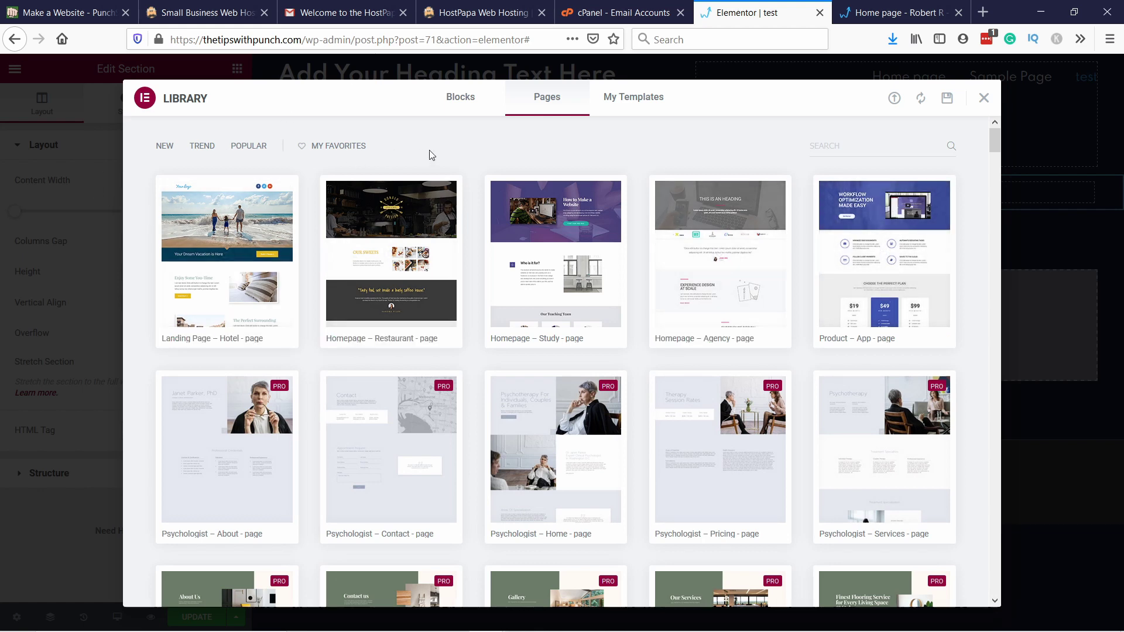
{"action": "left_click", "coordinate": [461, 98]}
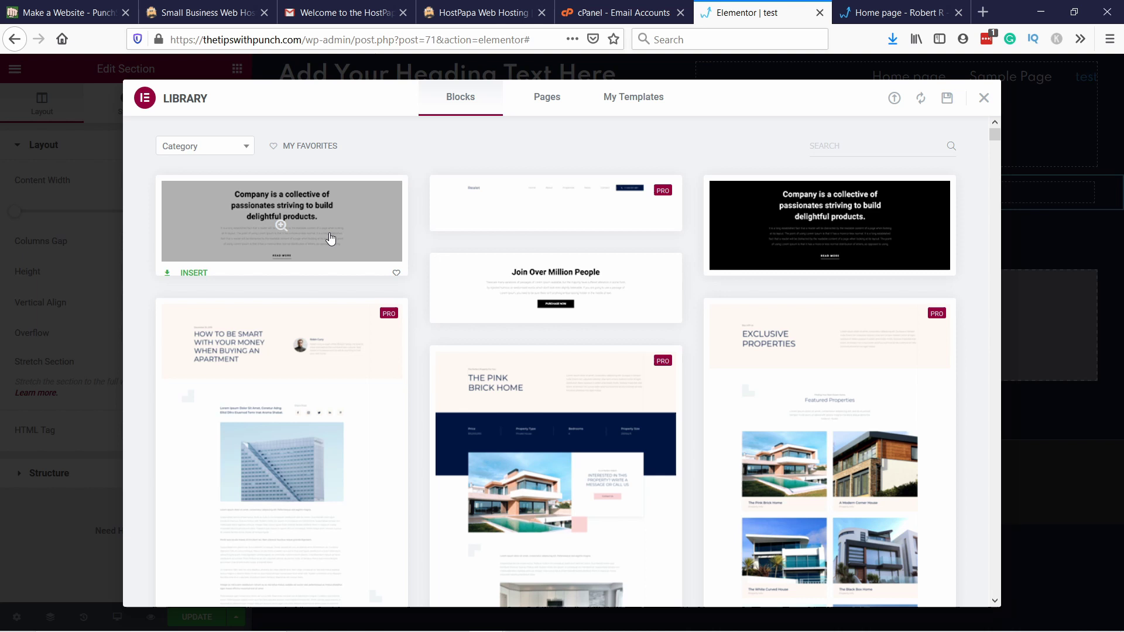
{"action": "left_click", "coordinate": [636, 103]}
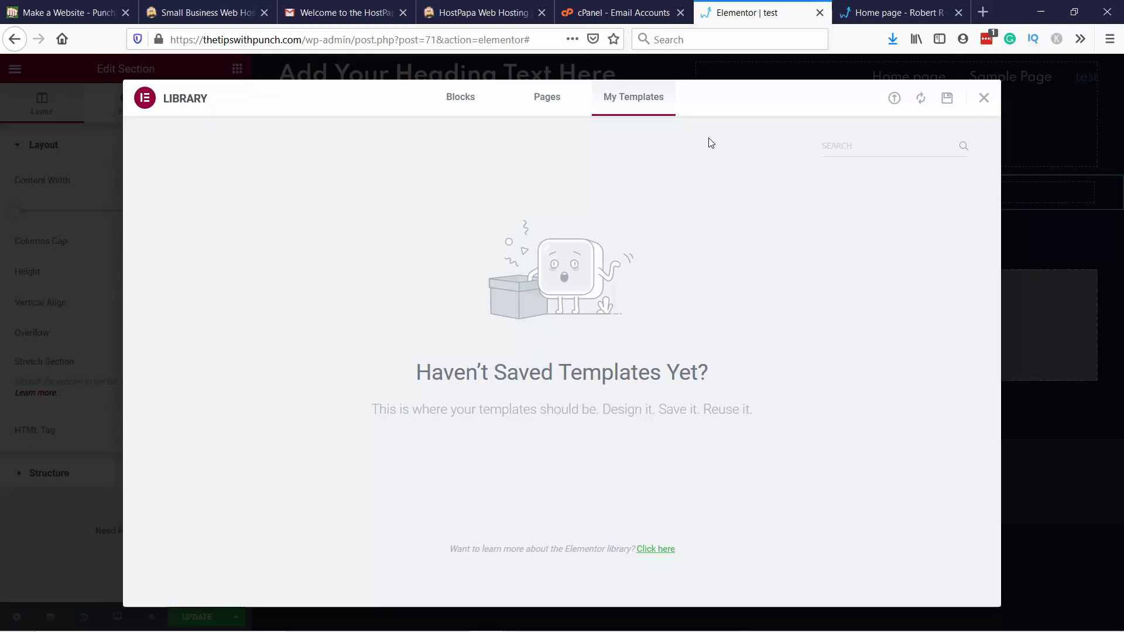
{"action": "left_click", "coordinate": [982, 98]}
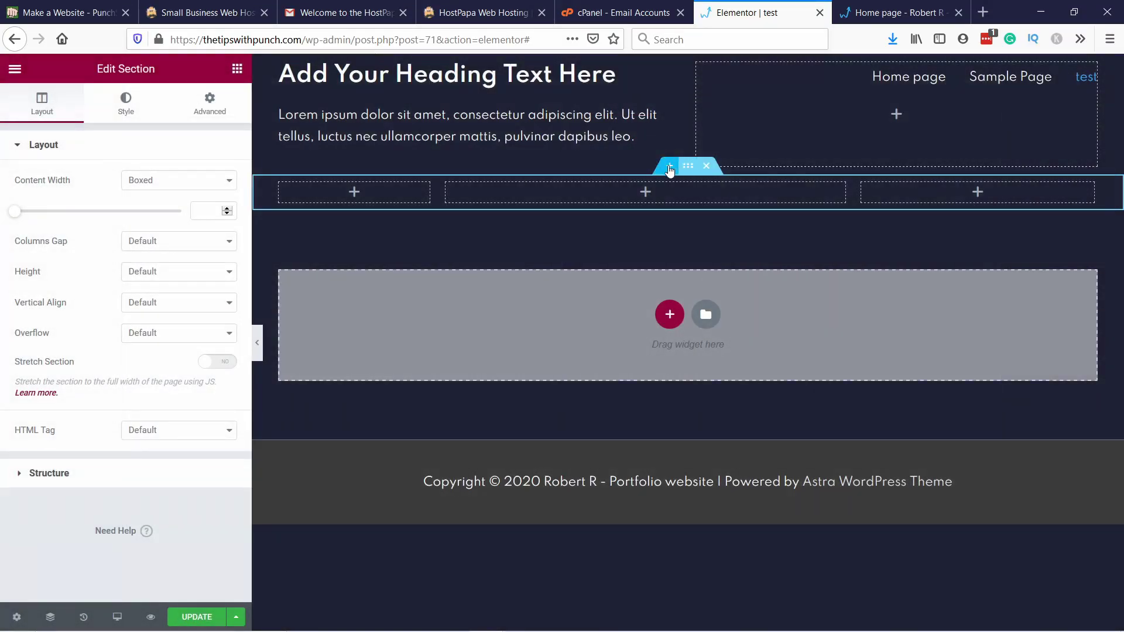
Save the page as a draft, then publish it with Update
{"action": "left_click", "coordinate": [235, 622]}
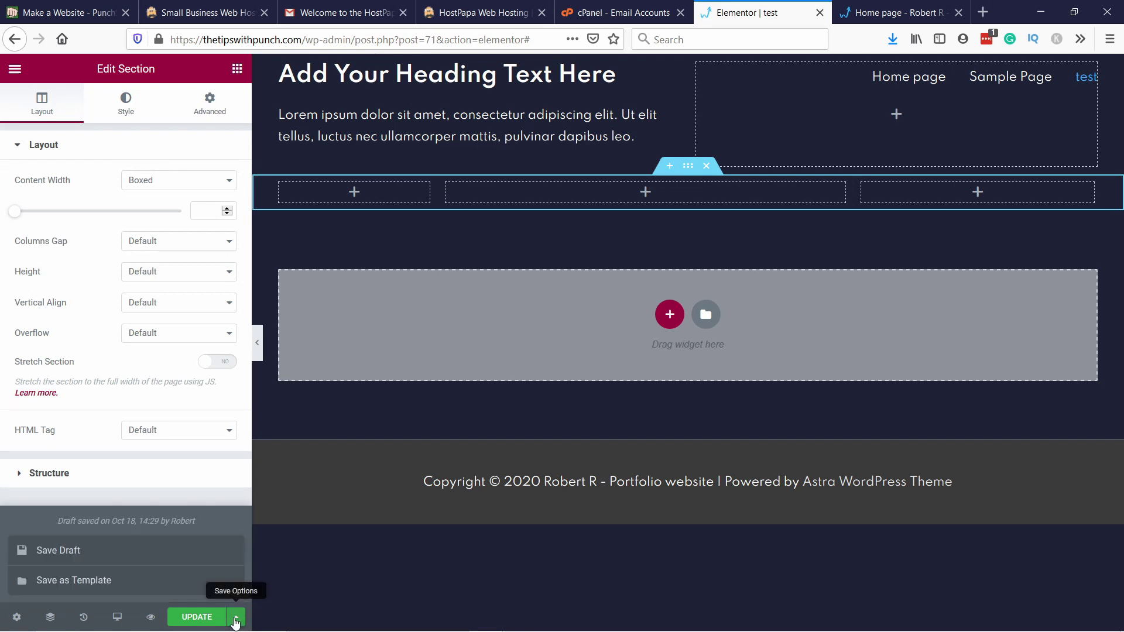
{"action": "left_click", "coordinate": [56, 554]}
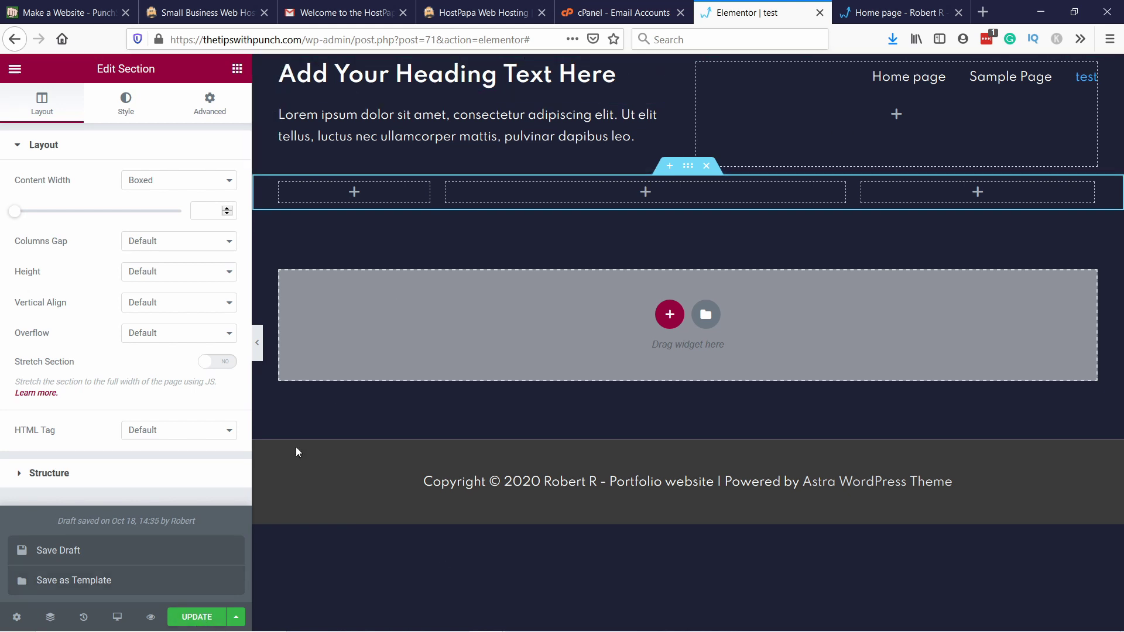
{"action": "left_click", "coordinate": [190, 618]}
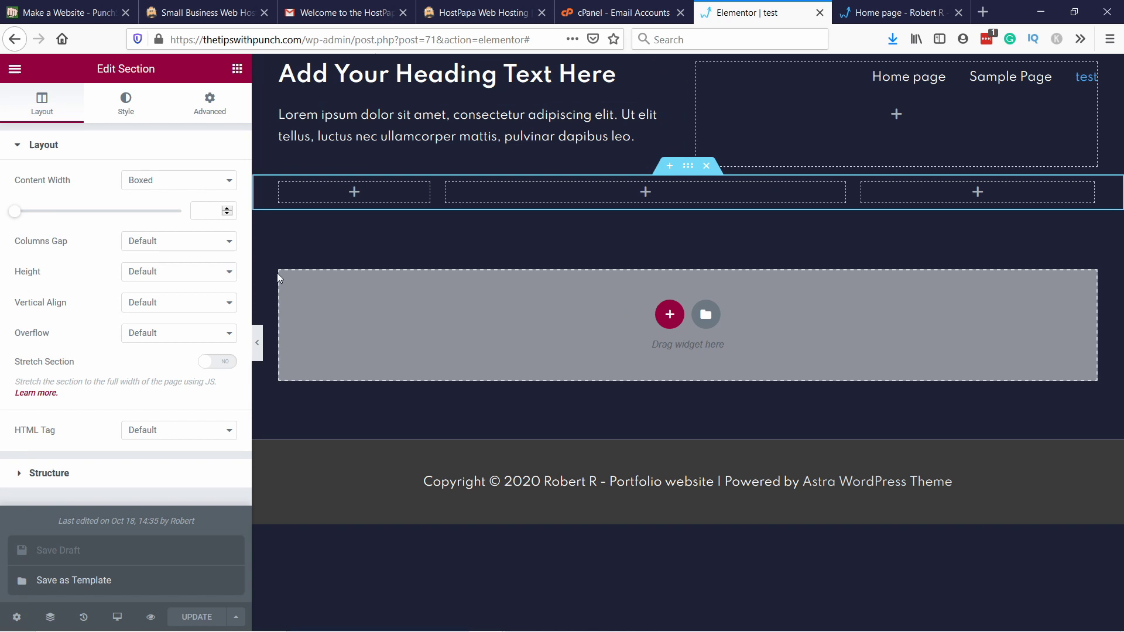
Expand the Structure presets, then go back to the Elements widget list via the main menu
{"action": "left_click", "coordinate": [216, 484]}
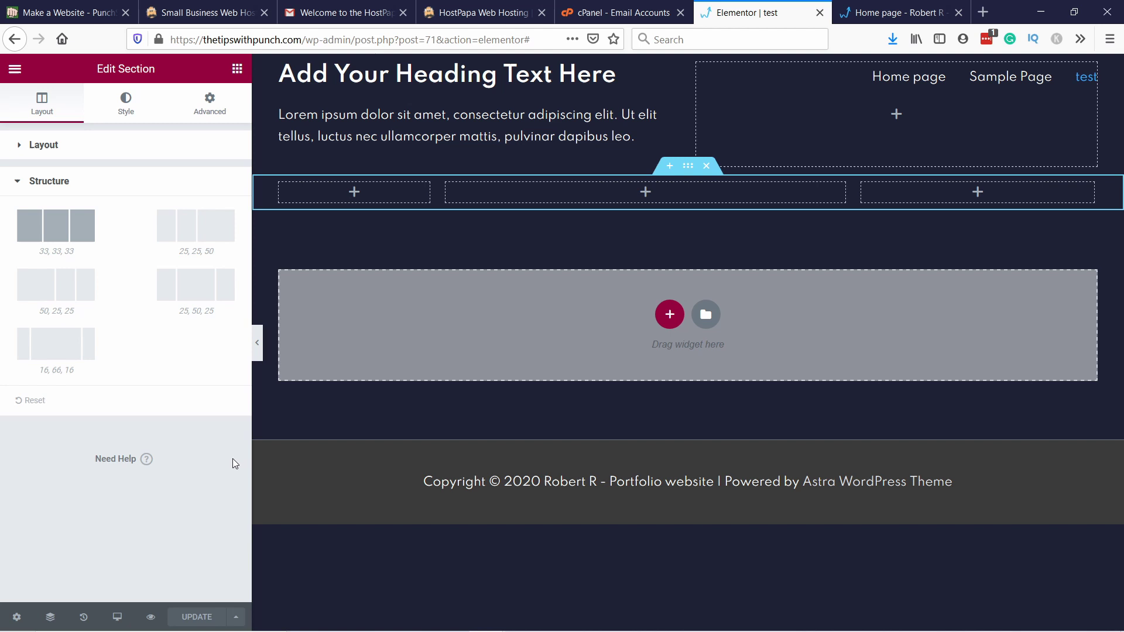
{"action": "left_click", "coordinate": [15, 69]}
{"action": "left_click", "coordinate": [236, 68]}
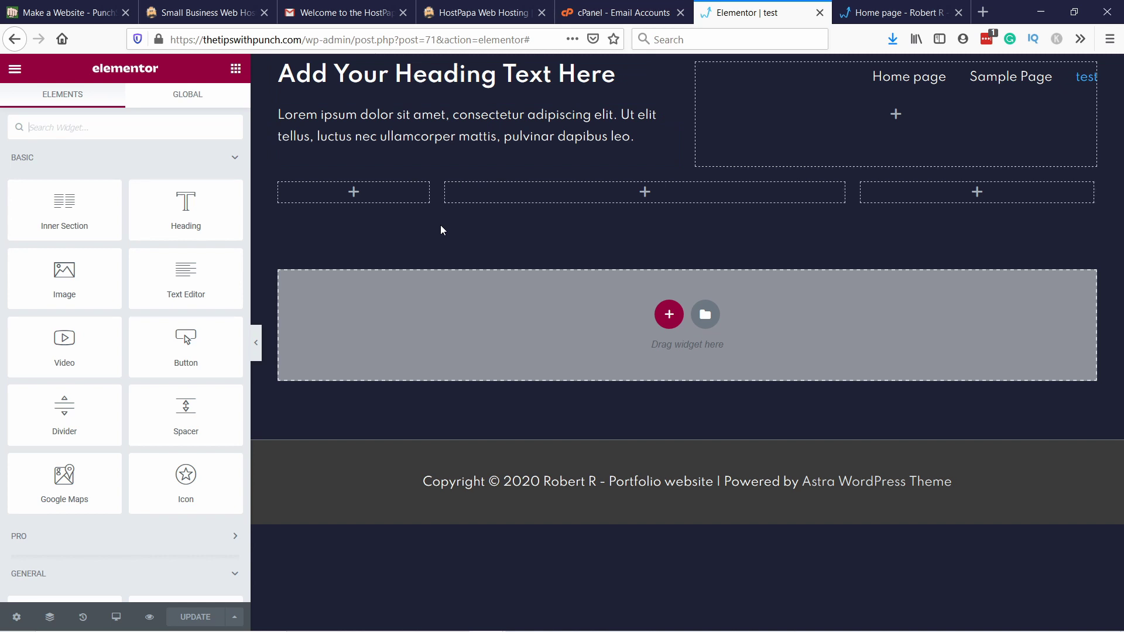
Switch the editor preview to Mobile responsive mode
{"action": "left_click", "coordinate": [116, 617]}
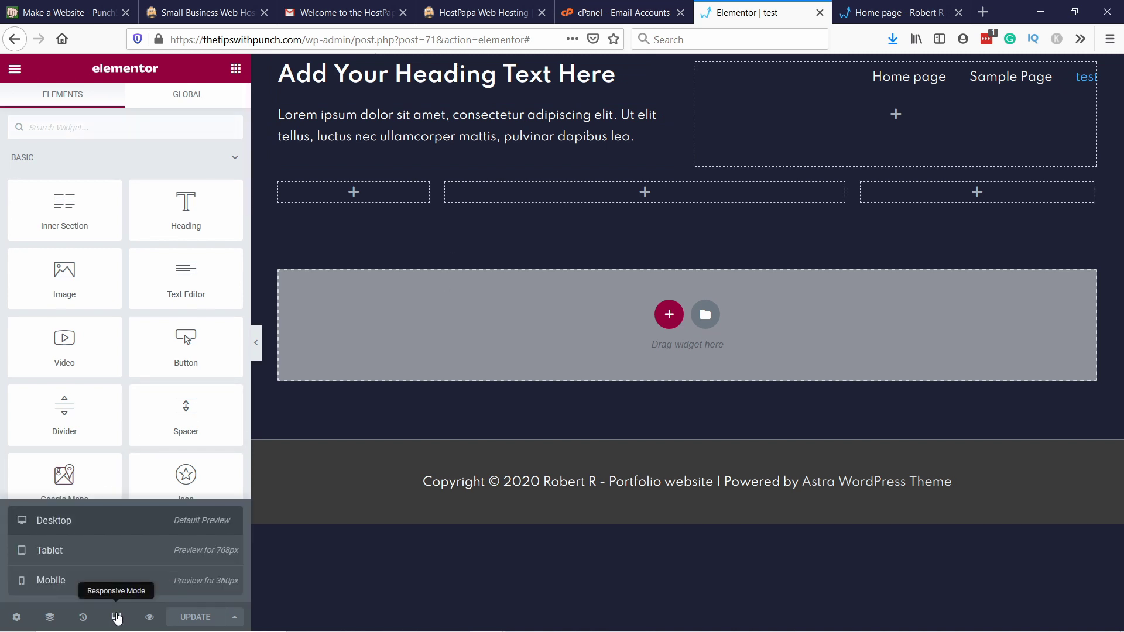
{"action": "left_click", "coordinate": [69, 589]}
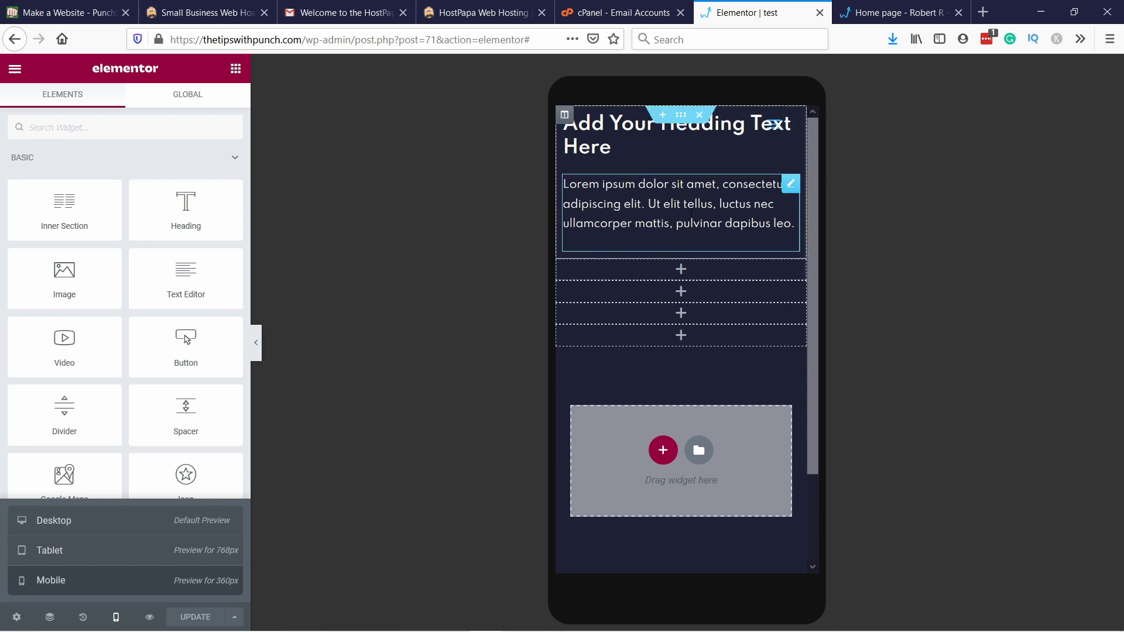
{"action": "left_click", "coordinate": [412, 282]}
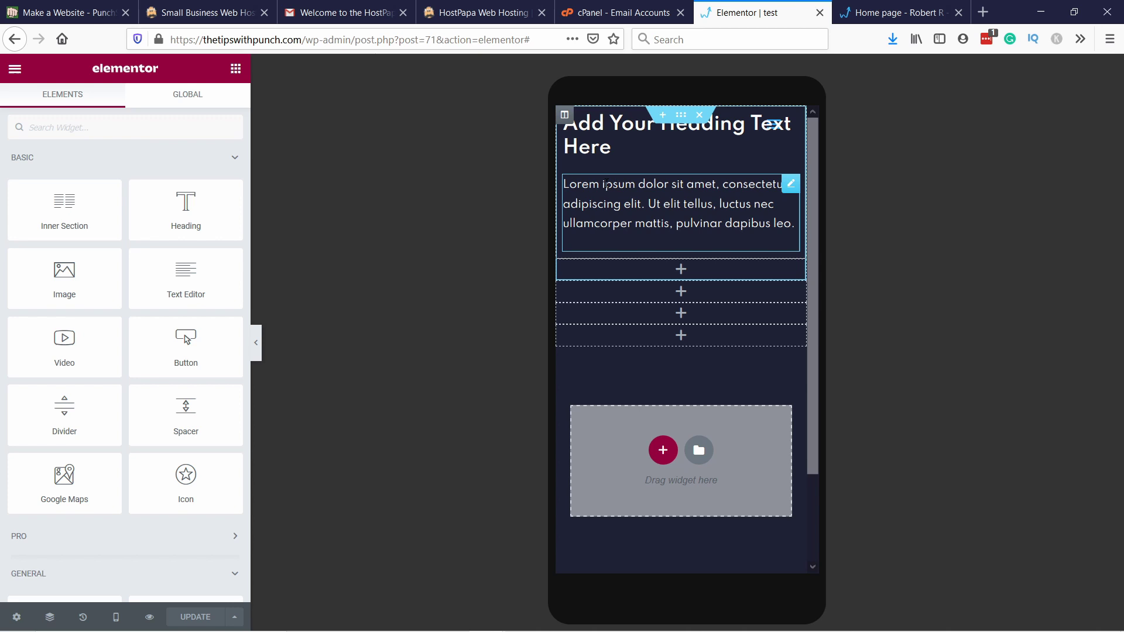
Give the Lorem ipsum text block a Solid border of width 3 under Advanced > Border
{"action": "right_click", "coordinate": [597, 198]}
{"action": "left_click", "coordinate": [609, 208]}
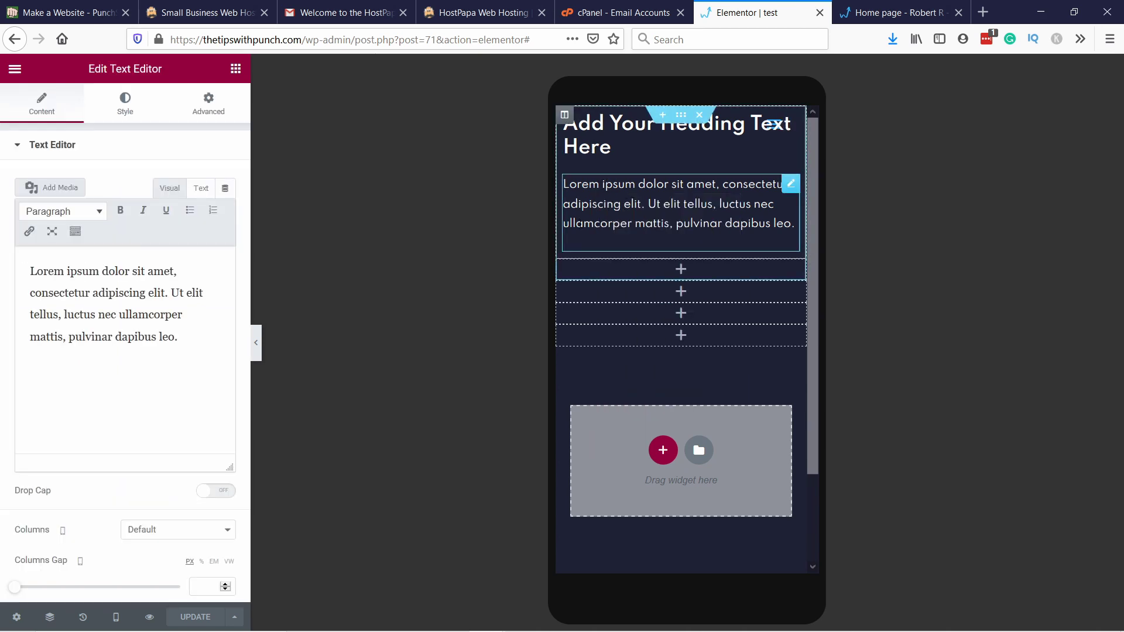
{"action": "left_click", "coordinate": [213, 109]}
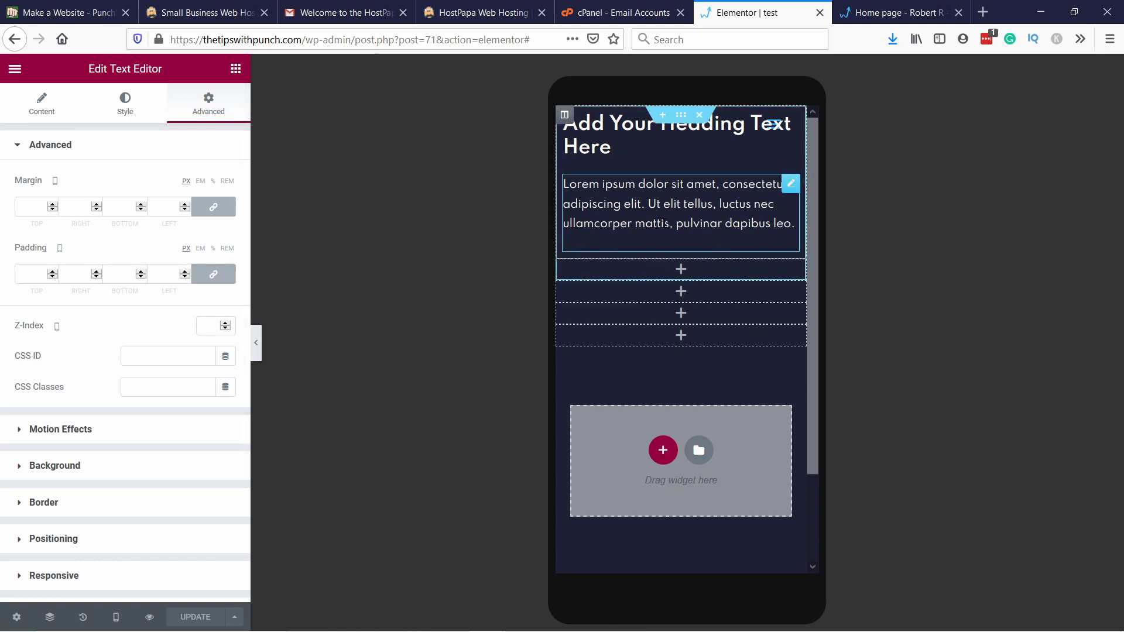
{"action": "left_click", "coordinate": [55, 466]}
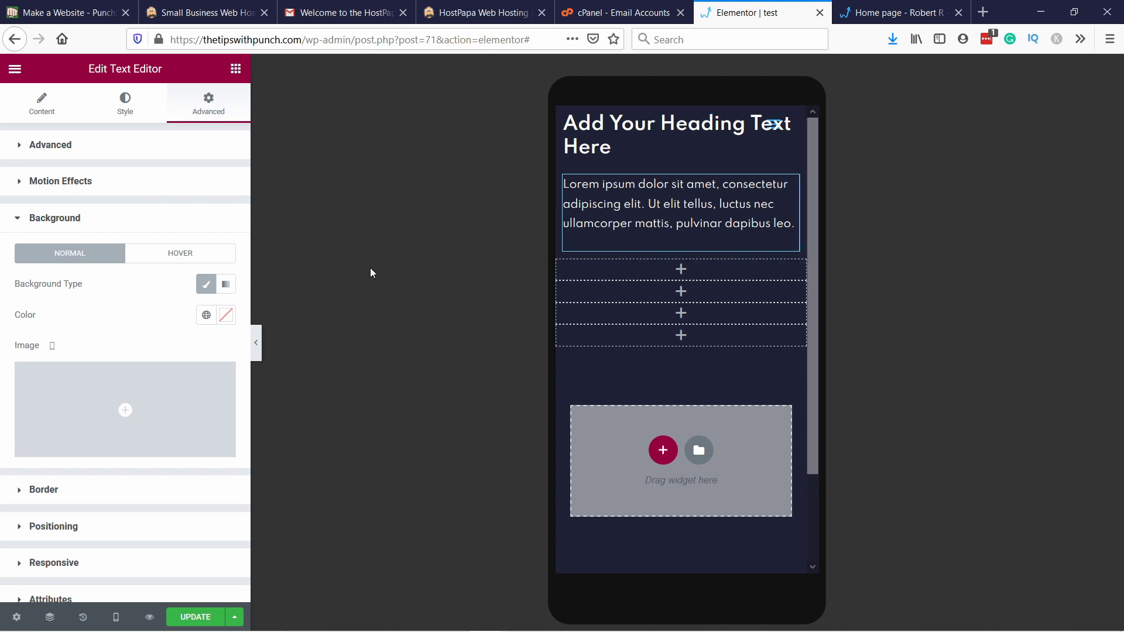
{"action": "scroll", "coordinate": [103, 364], "scroll_direction": "down", "scroll_amount": 1}
{"action": "scroll", "coordinate": [147, 247], "scroll_direction": "up", "scroll_amount": 1}
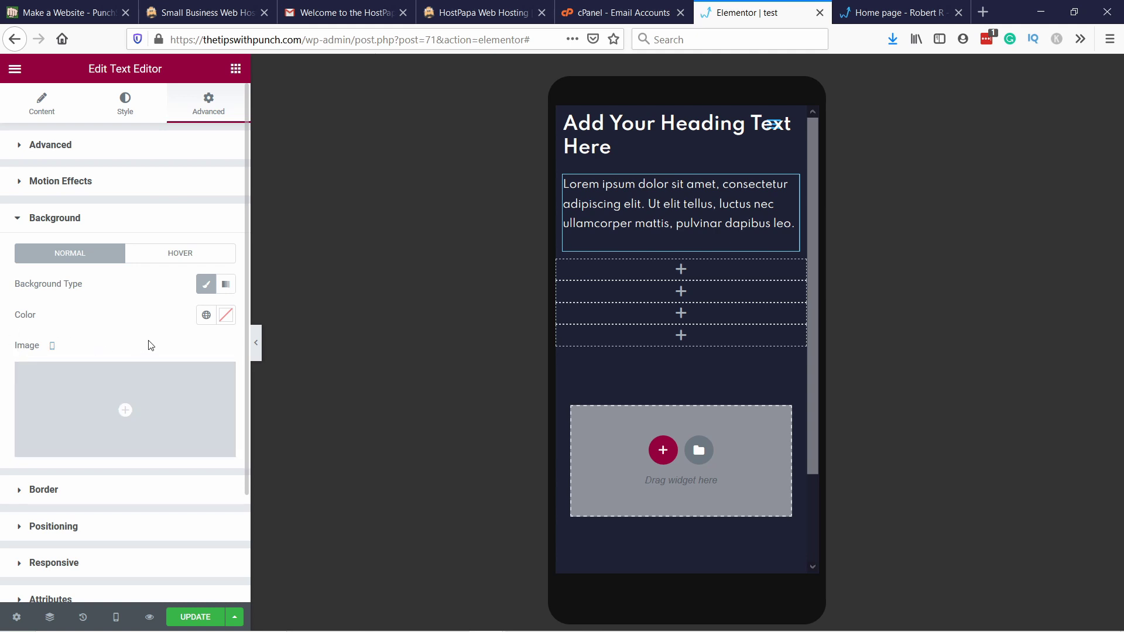
{"action": "left_click", "coordinate": [44, 489]}
{"action": "left_click", "coordinate": [136, 327]}
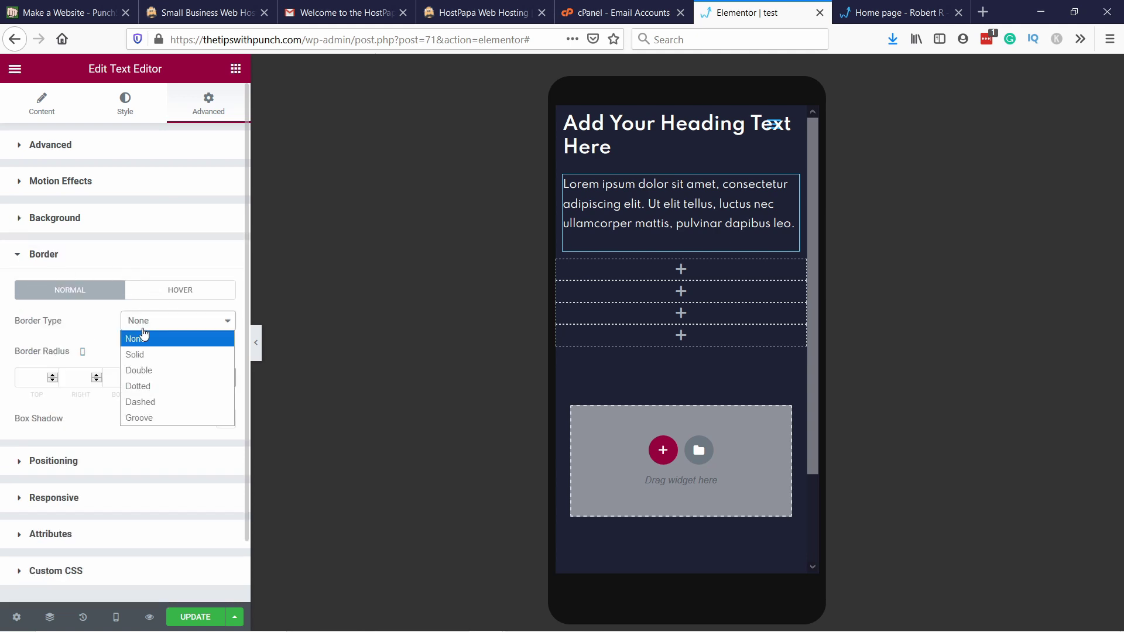
{"action": "left_click", "coordinate": [147, 356]}
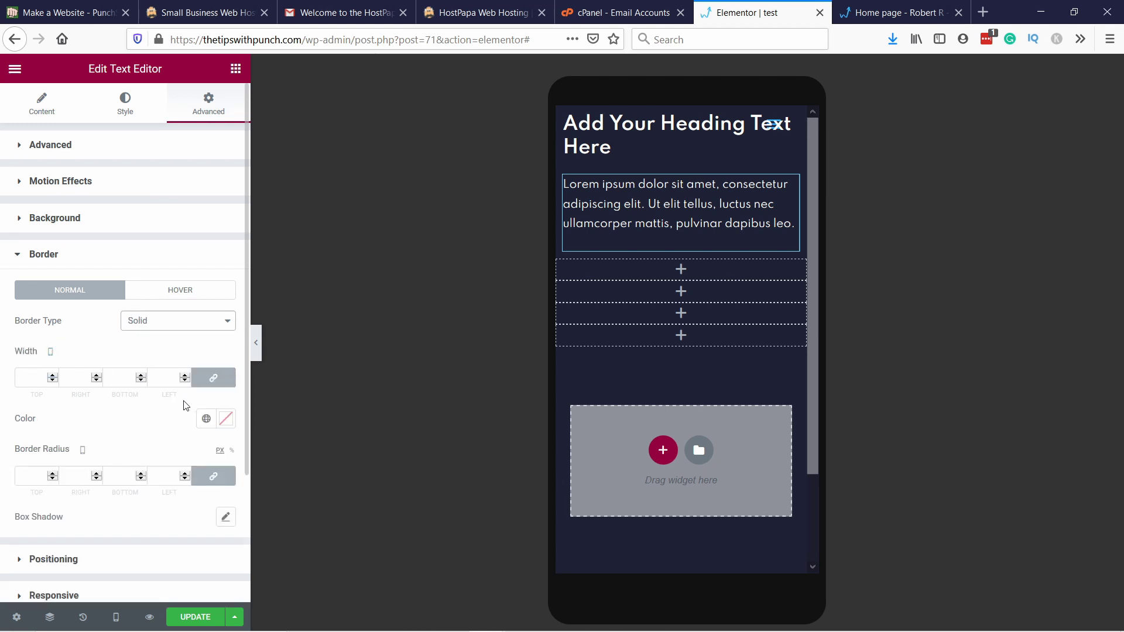
{"action": "left_click", "coordinate": [36, 377]}
{"action": "type", "text": "3"}
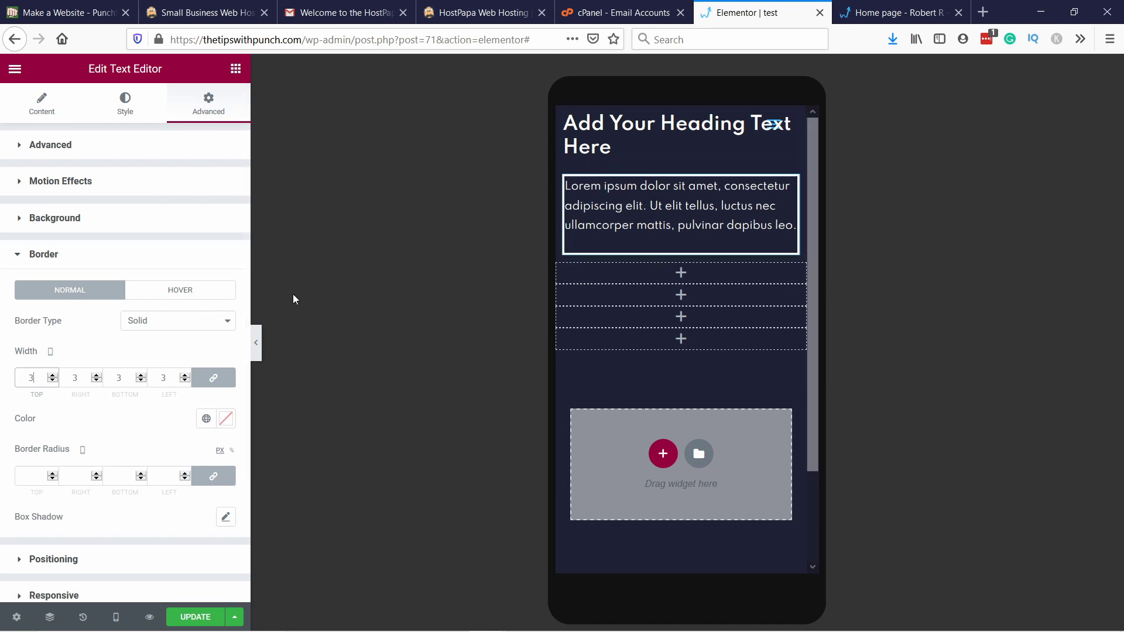
{"action": "scroll", "coordinate": [146, 469], "scroll_direction": "down", "scroll_amount": 5}
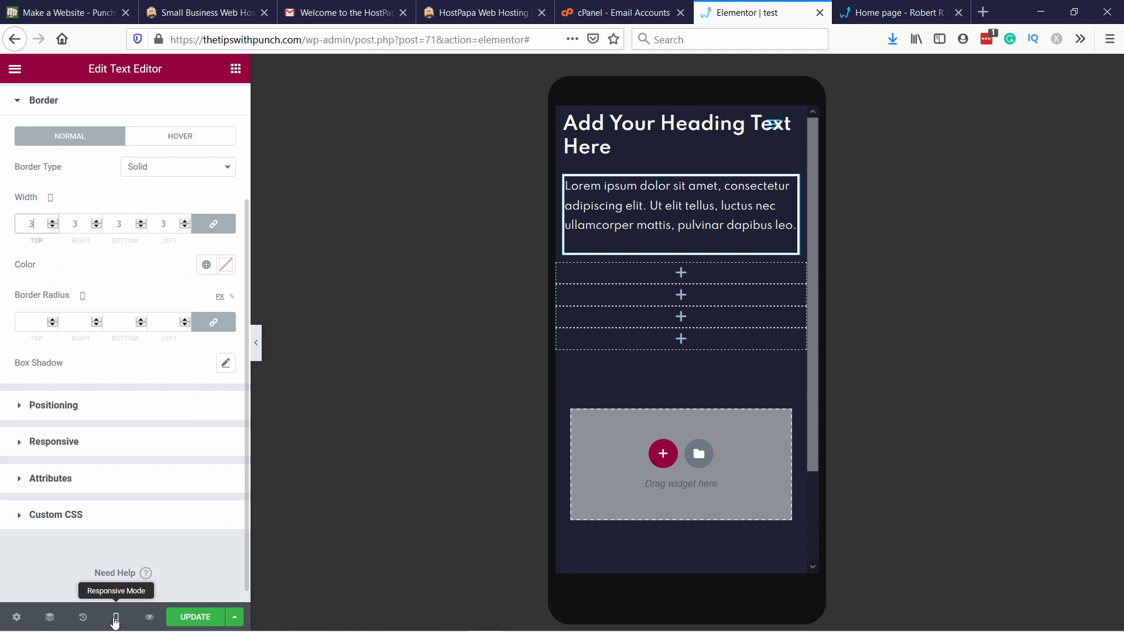
Return to Desktop preview, where the text is borderless, and edit the right-hand column's settings
{"action": "left_click", "coordinate": [116, 618]}
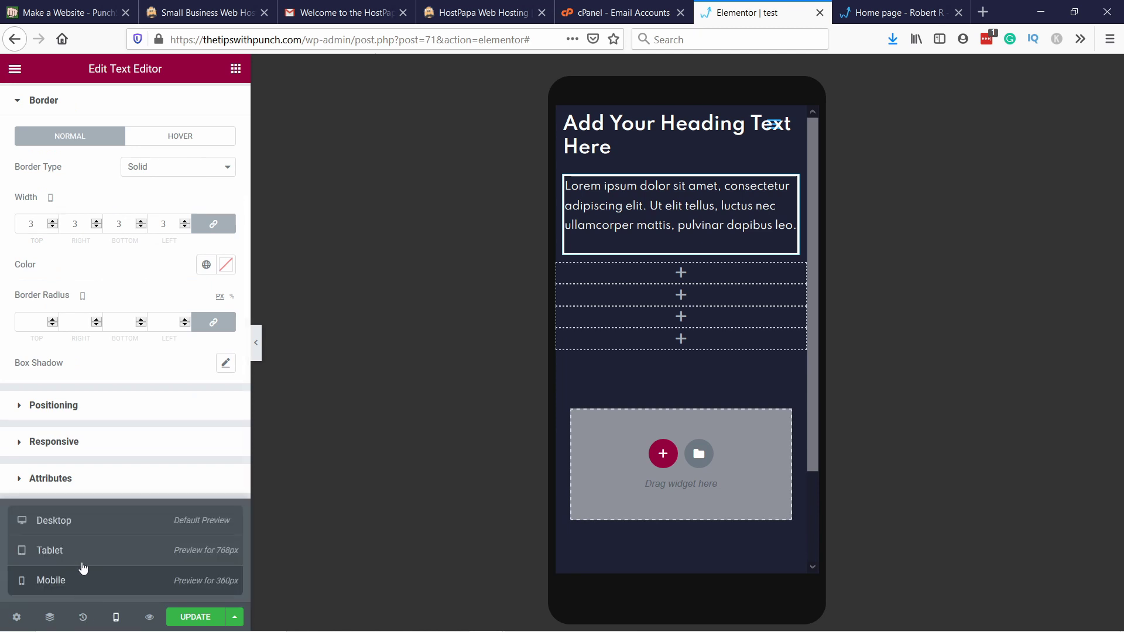
{"action": "left_click", "coordinate": [65, 522]}
{"action": "right_click", "coordinate": [742, 138]}
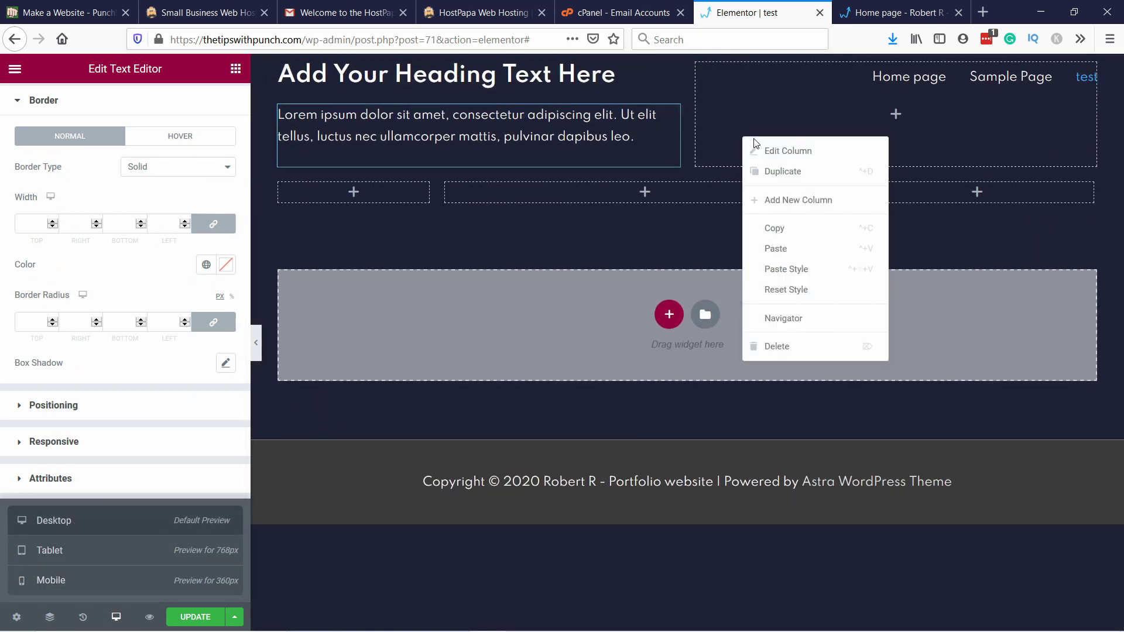
{"action": "left_click", "coordinate": [772, 123]}
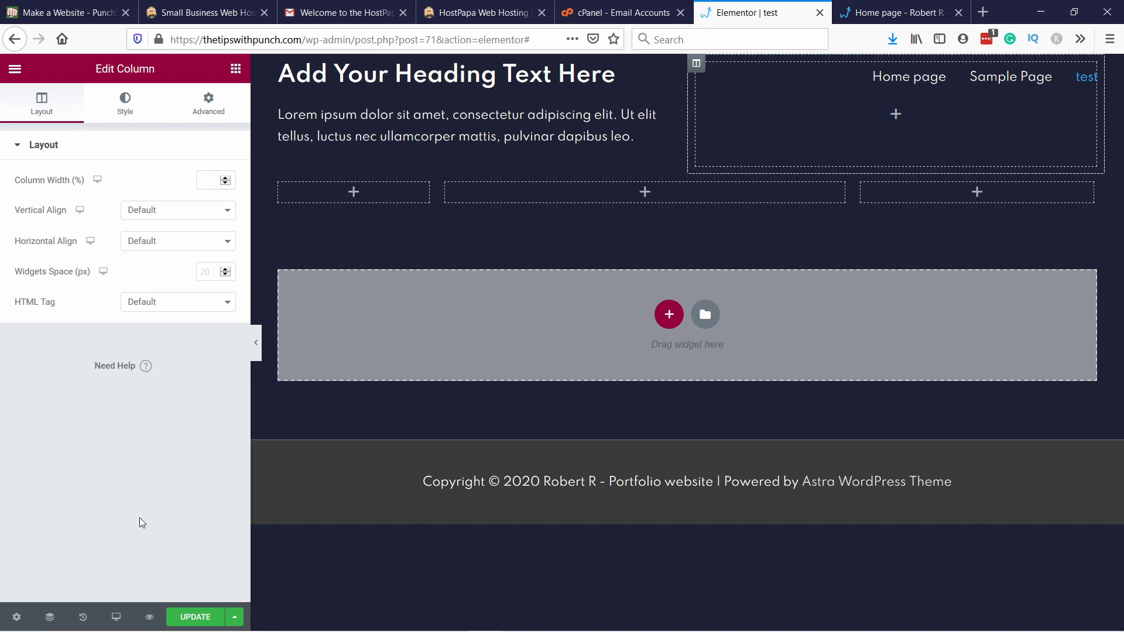
Revert via History to the Section Added state with equal column widths, then open the Navigator
{"action": "left_click", "coordinate": [82, 617]}
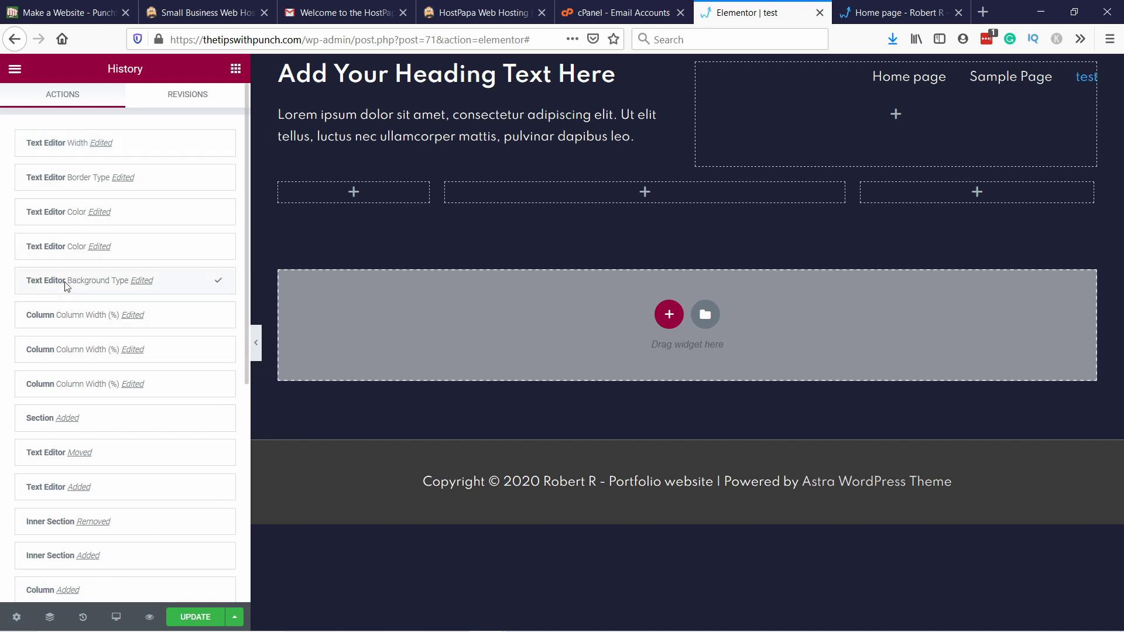
{"action": "left_click", "coordinate": [193, 283]}
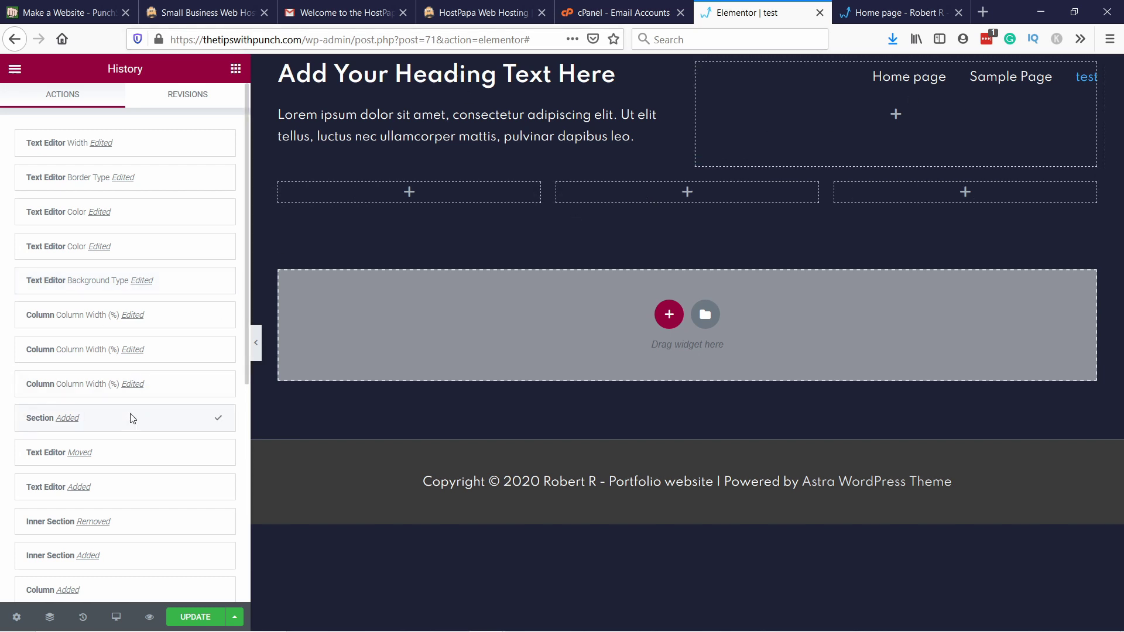
{"action": "left_click", "coordinate": [152, 389]}
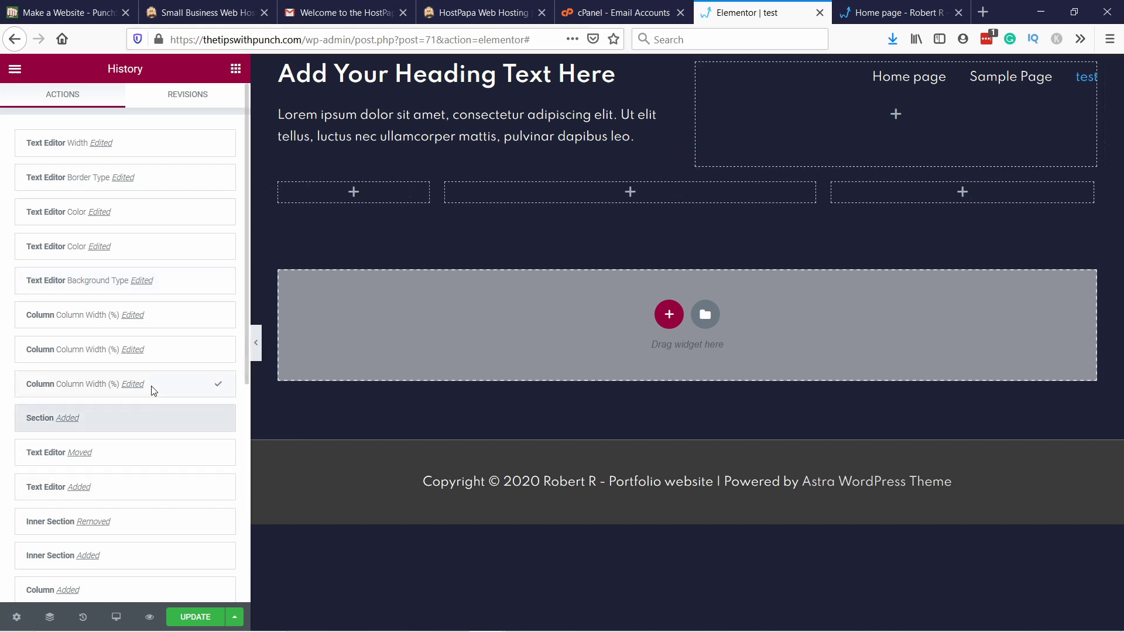
{"action": "left_click", "coordinate": [133, 427]}
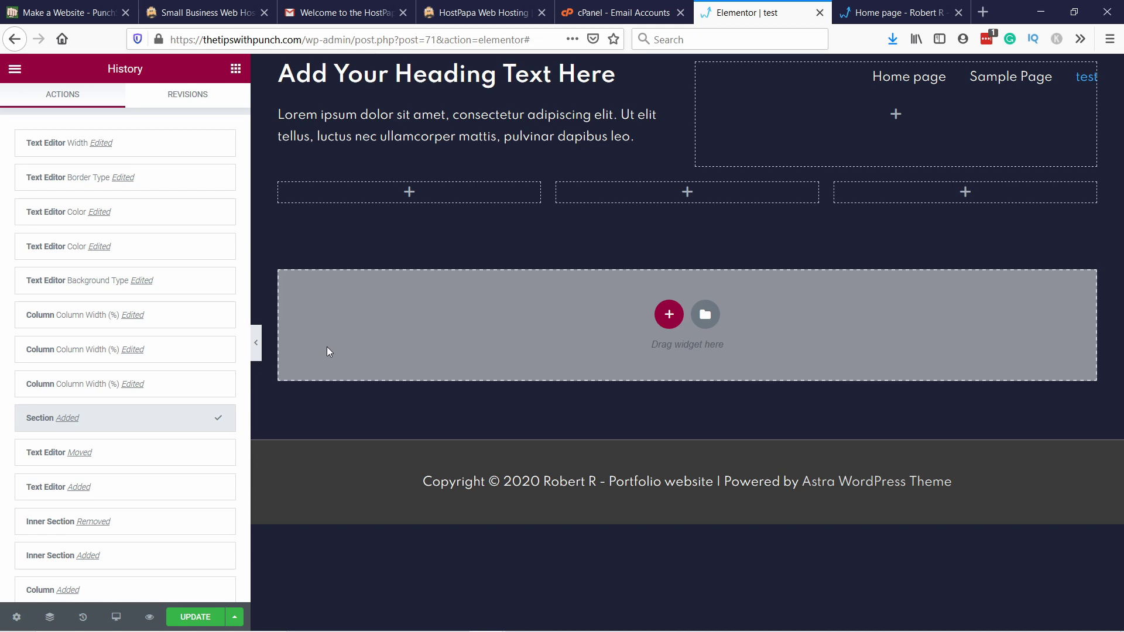
{"action": "left_click", "coordinate": [50, 617]}
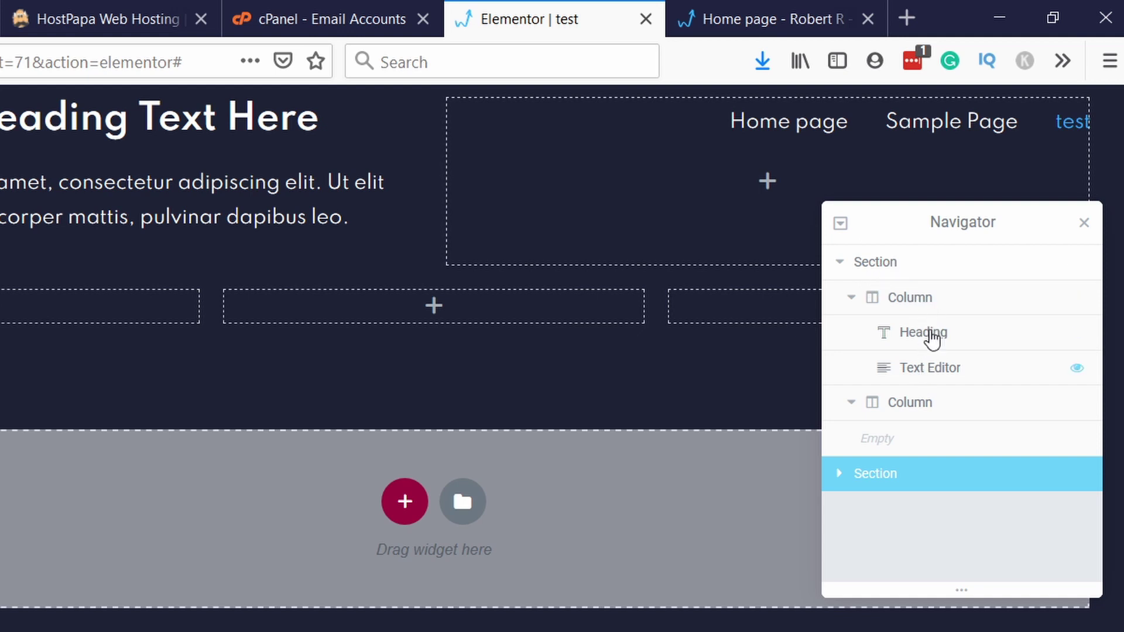
In the Navigator, expand the second Section and select its first, then third Column
{"action": "left_click", "coordinate": [841, 474]}
{"action": "scroll", "coordinate": [906, 500], "scroll_direction": "down", "scroll_amount": 1}
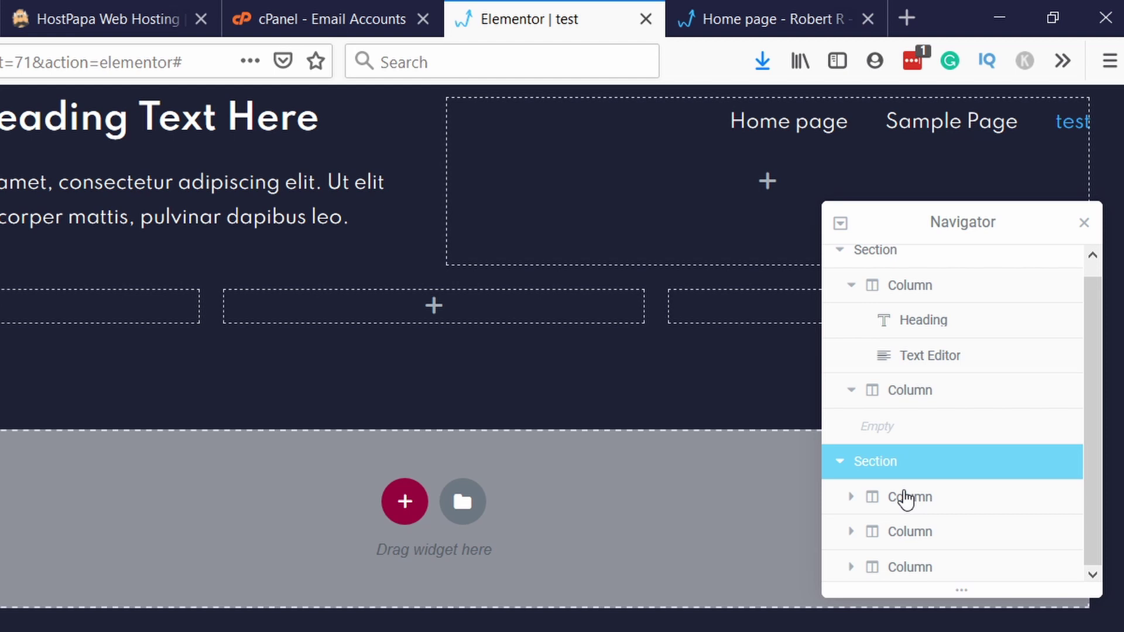
{"action": "left_click", "coordinate": [909, 496]}
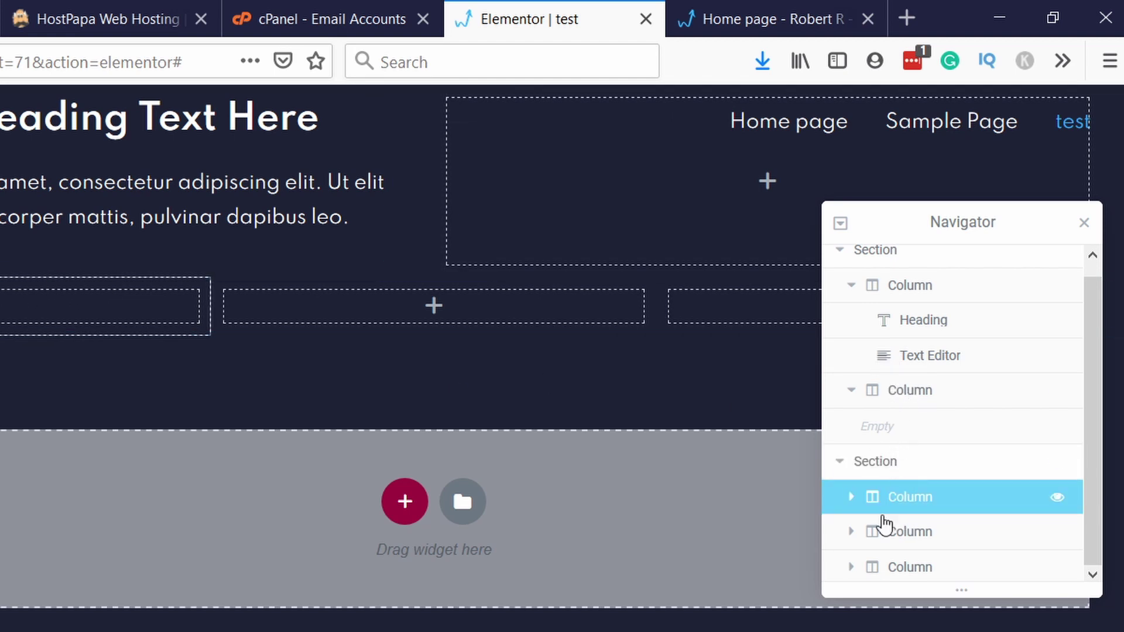
{"action": "left_click", "coordinate": [906, 571]}
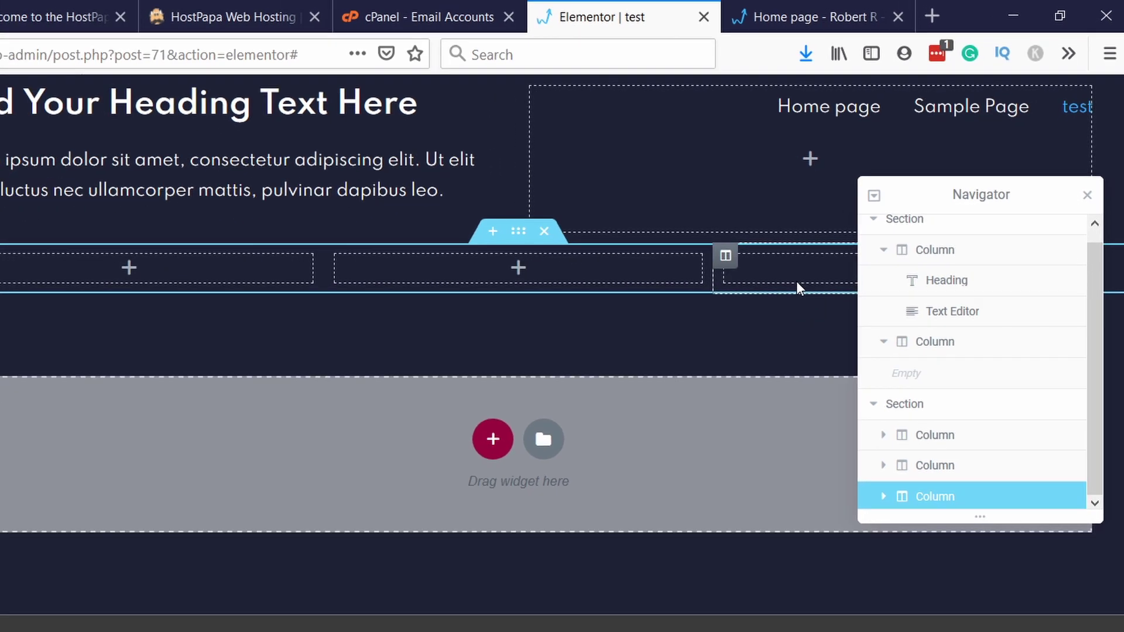